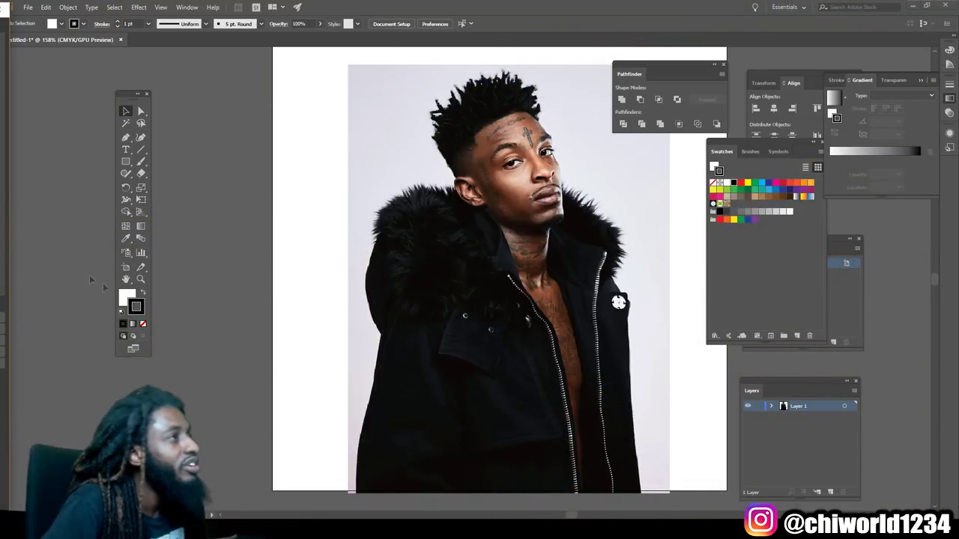
# - Select the reference photo and lower its opacity to 66%
pyautogui.click(596, 292)
pyautogui.click(210, 51)
pyautogui.hotkey('ctrl', 'a')
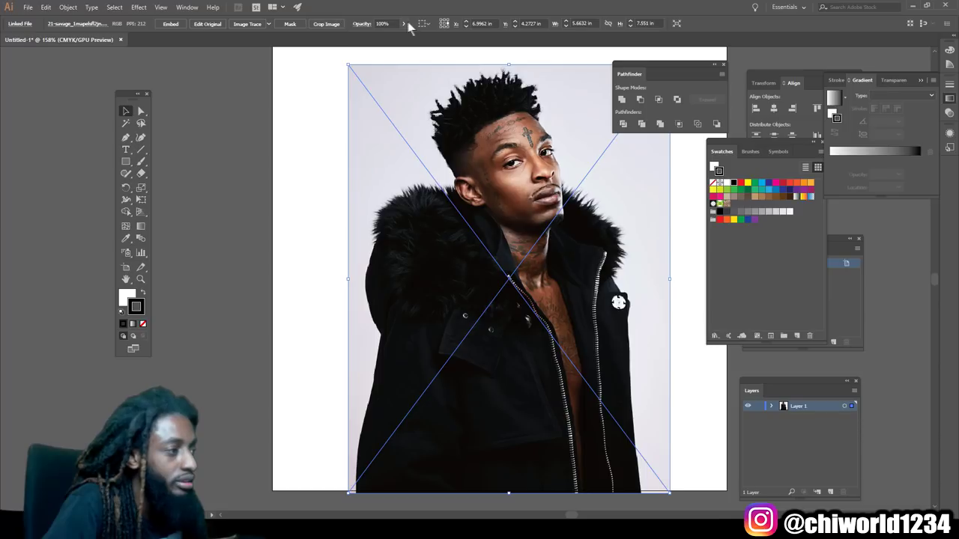
pyautogui.click(404, 24)
pyautogui.moveTo(398, 40); pyautogui.dragTo(390, 40)
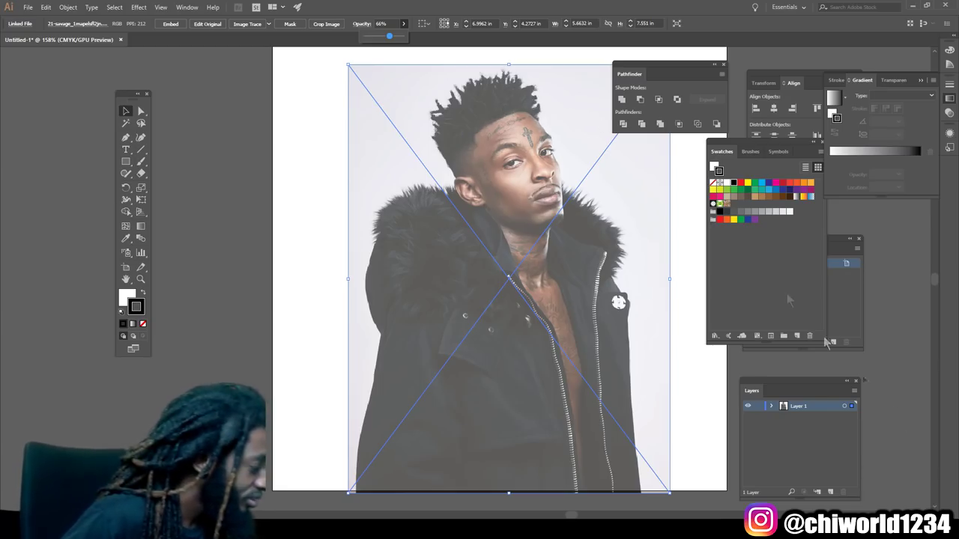
# - Lock Layer 1 and add a new Layer 2 above it
pyautogui.click(758, 408)
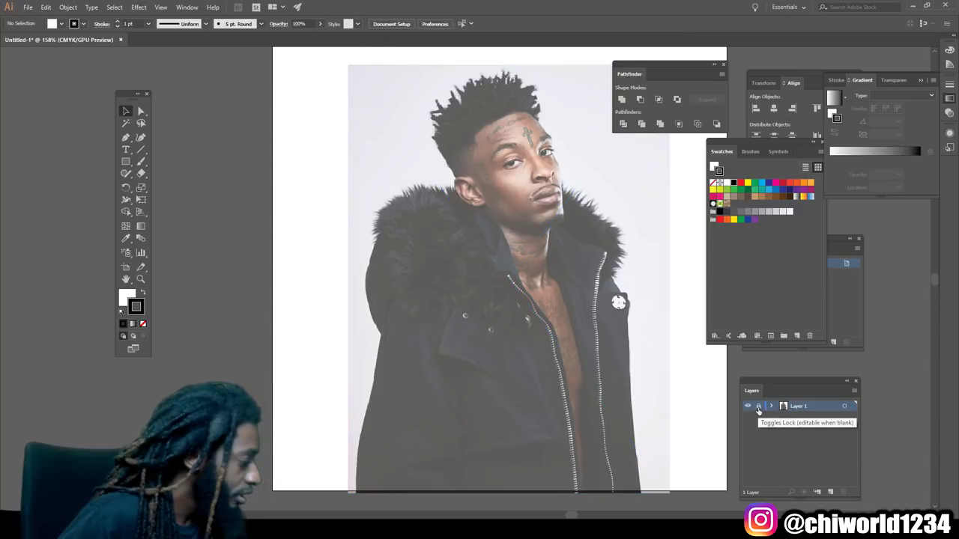
pyautogui.click(830, 491)
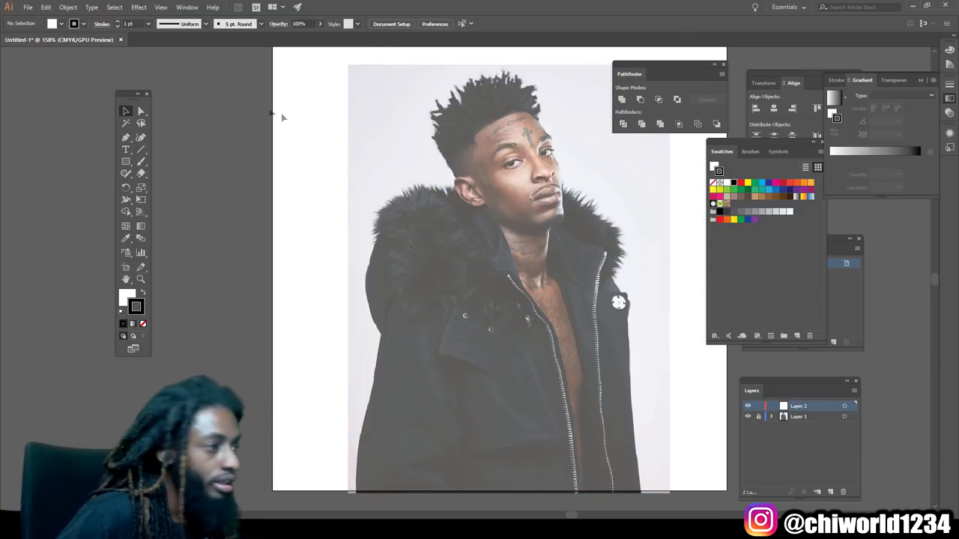
pyautogui.click(261, 24)
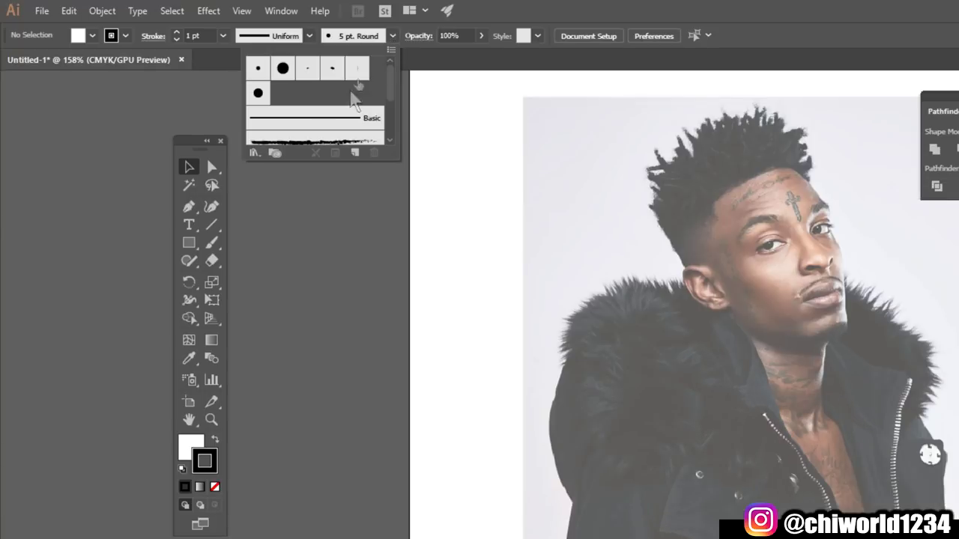
# - Create Calligraphic Brush 1 with pressure-controlled 5 pt size and 4 pt variation
pyautogui.click(355, 152)
pyautogui.click(560, 421)
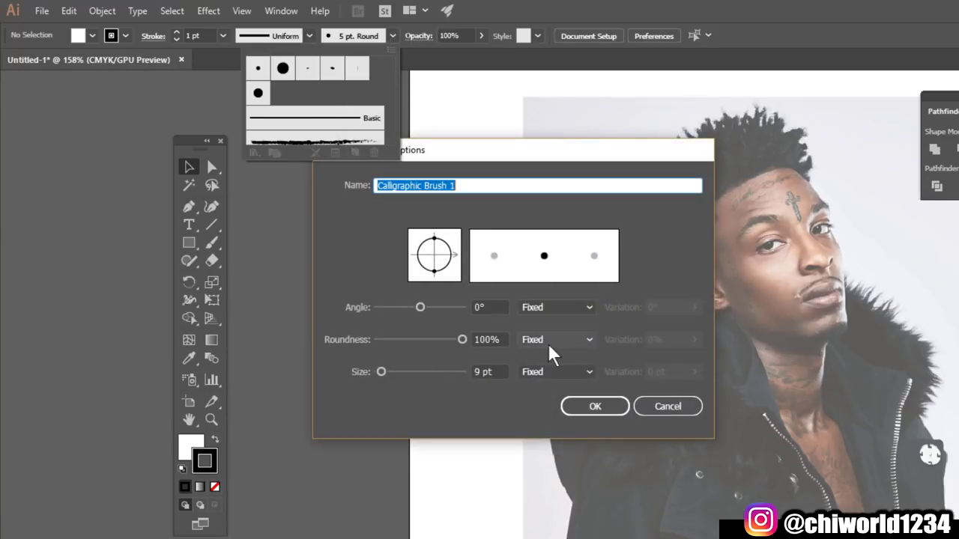
pyautogui.click(542, 369)
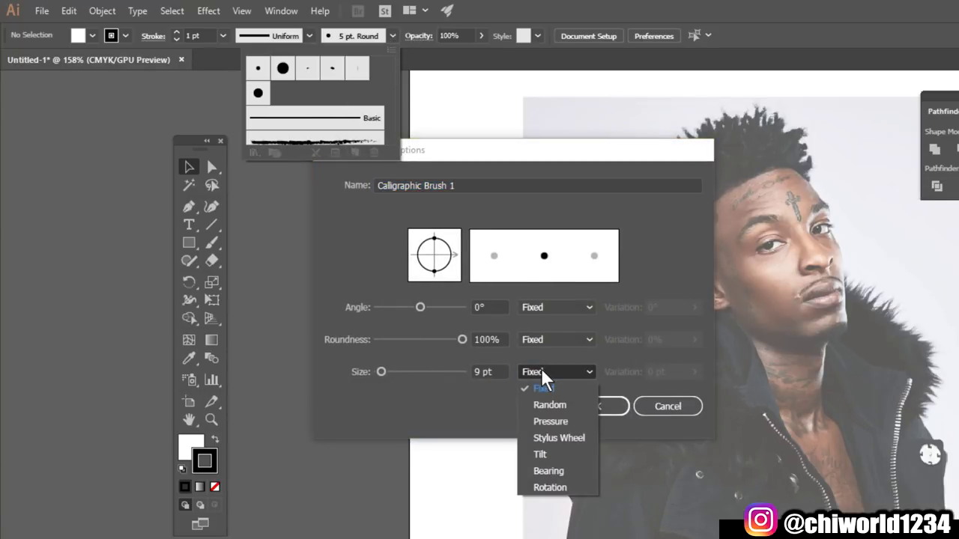
pyautogui.click(545, 422)
pyautogui.moveTo(382, 371); pyautogui.dragTo(381, 371)
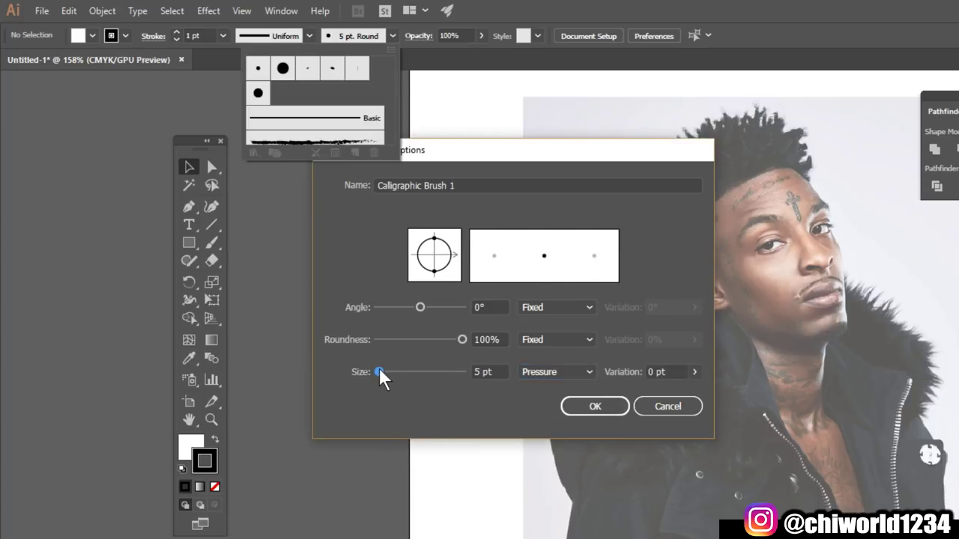
pyautogui.click(695, 372)
pyautogui.moveTo(691, 389); pyautogui.dragTo(679, 390)
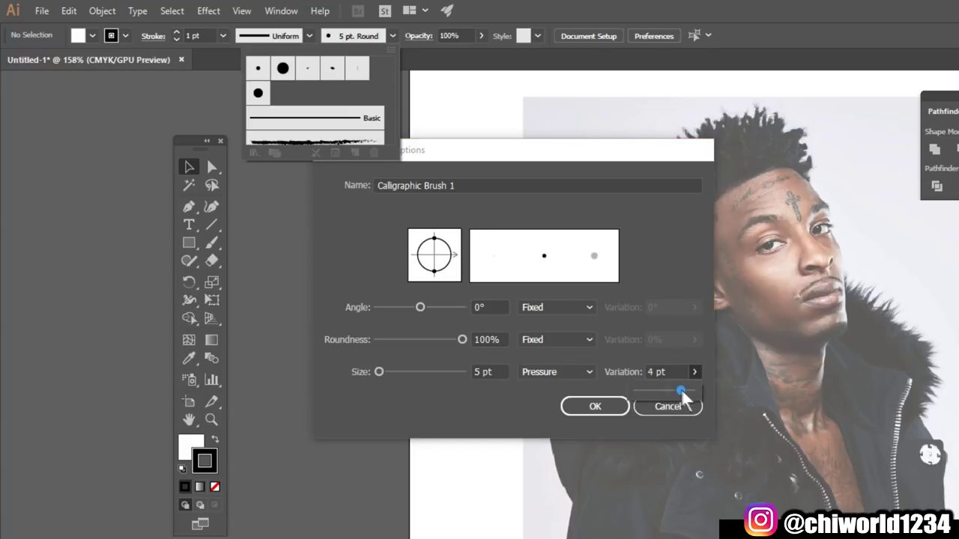
pyautogui.click(615, 404)
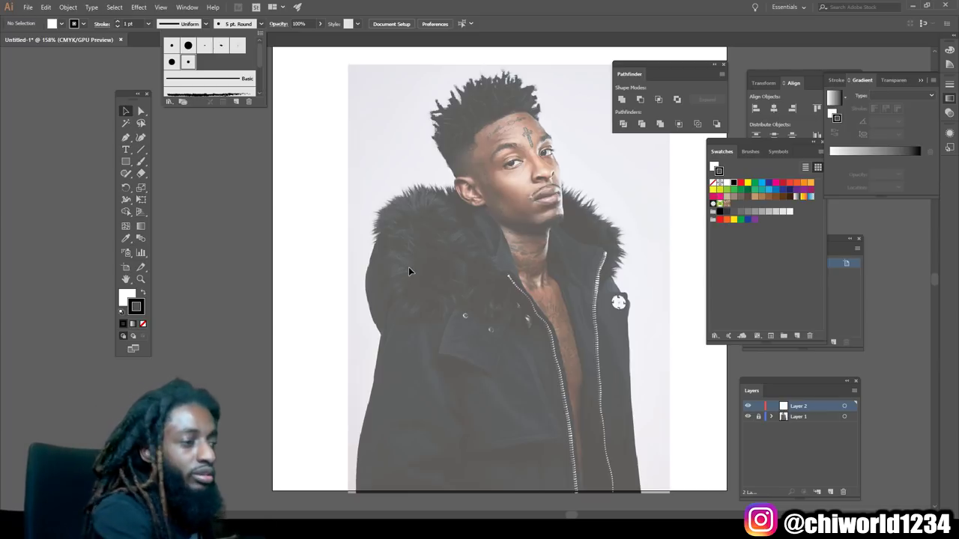
# - Apply the calligraphic brush to the Paintbrush, then draw and delete a test stroke
pyautogui.click(200, 165)
pyautogui.click(145, 161)
pyautogui.moveTo(197, 145); pyautogui.dragTo(194, 188)
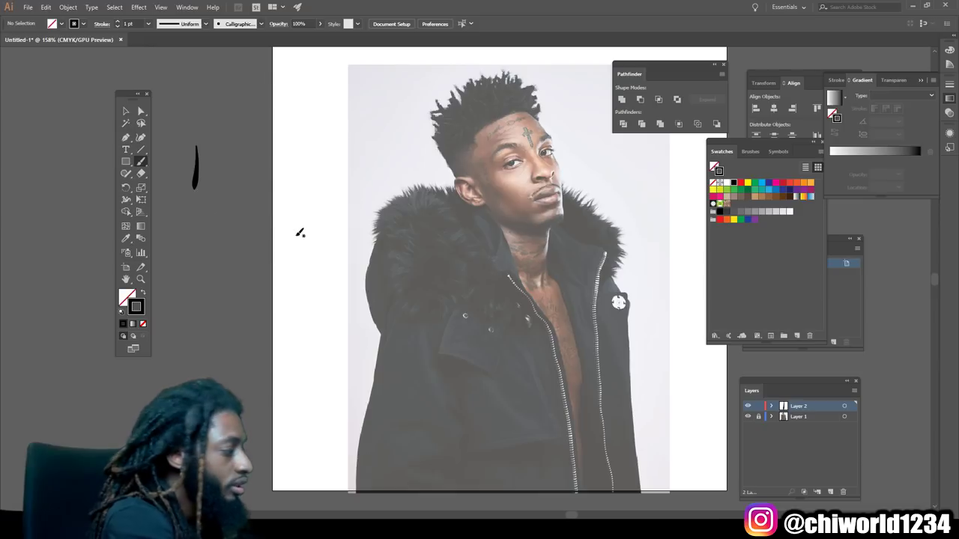
pyautogui.click(776, 183)
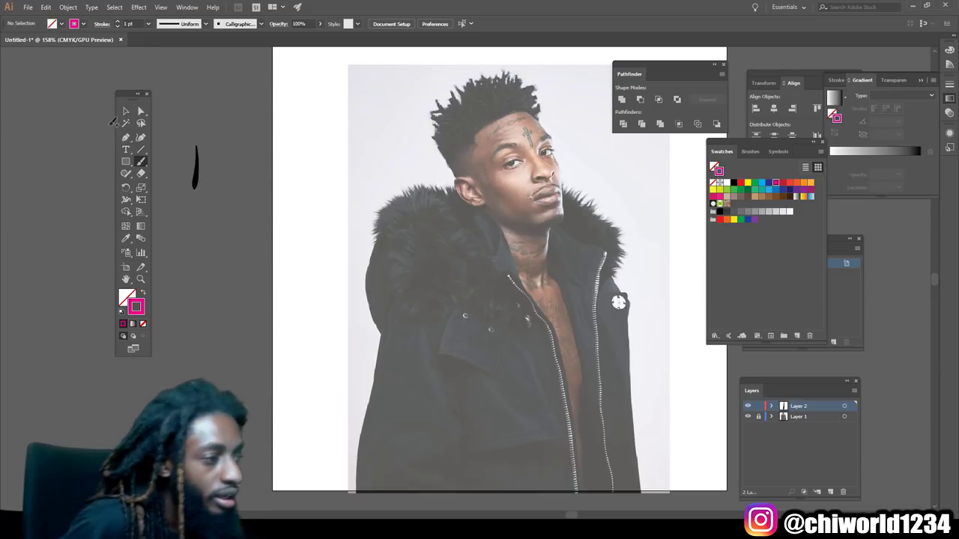
pyautogui.click(126, 112)
pyautogui.click(195, 172)
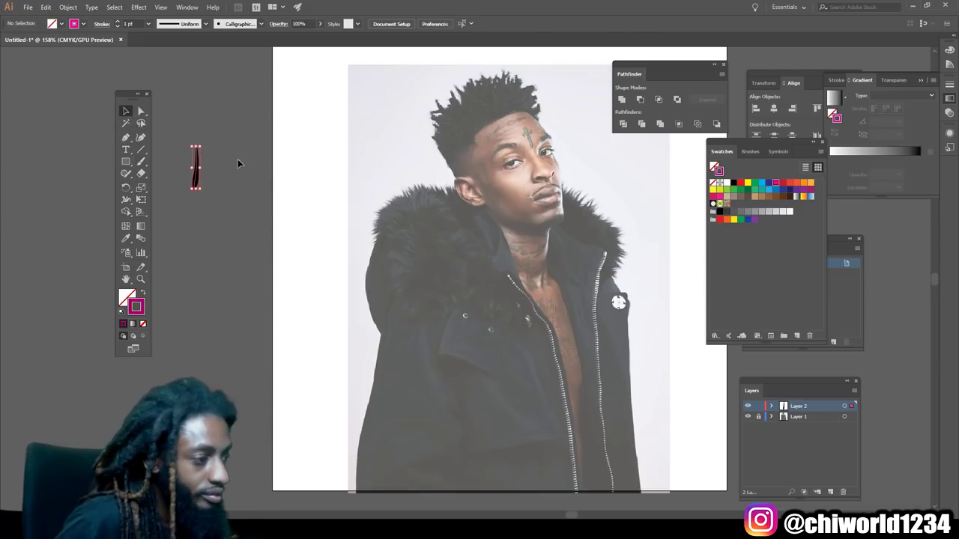
pyautogui.press('Delete')
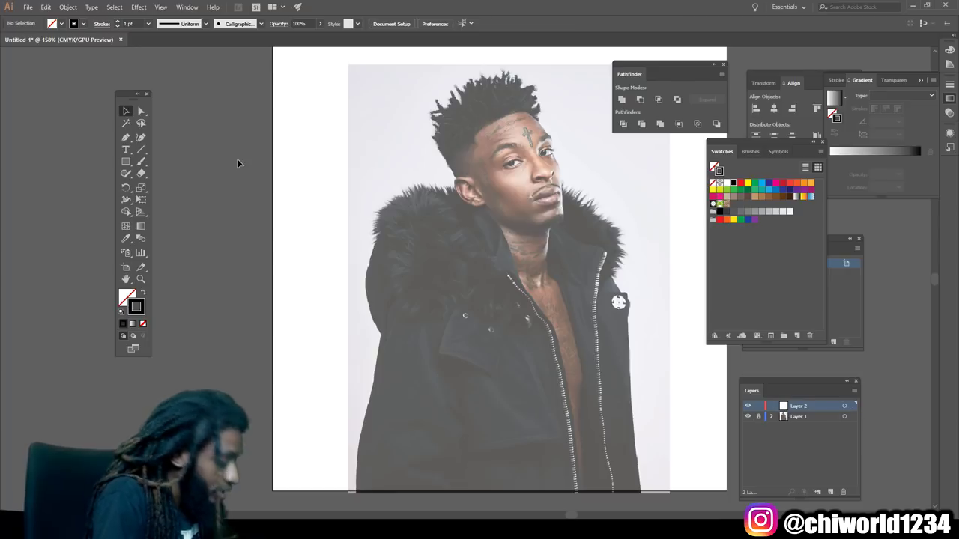
# - Zoom in on the face and set a 0.25 pt magenta stroke
pyautogui.hotkey('ctrl', '+')
pyautogui.hotkey('ctrl', '+')
pyautogui.hotkey('ctrl', '+')
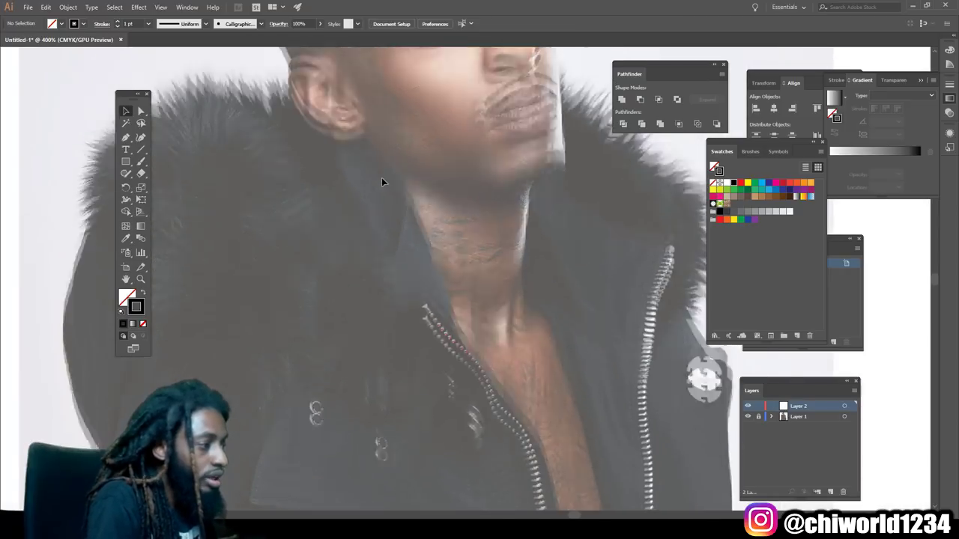
pyautogui.scroll(3, 381, 173)
pyautogui.scroll(2, 381, 172)
pyautogui.click(148, 23)
pyautogui.click(159, 28)
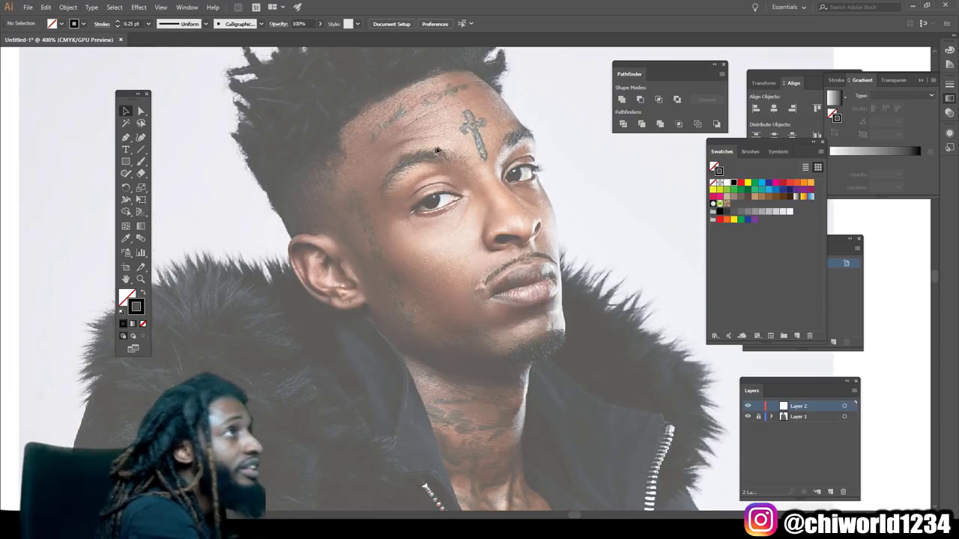
pyautogui.scroll(2, 423, 196)
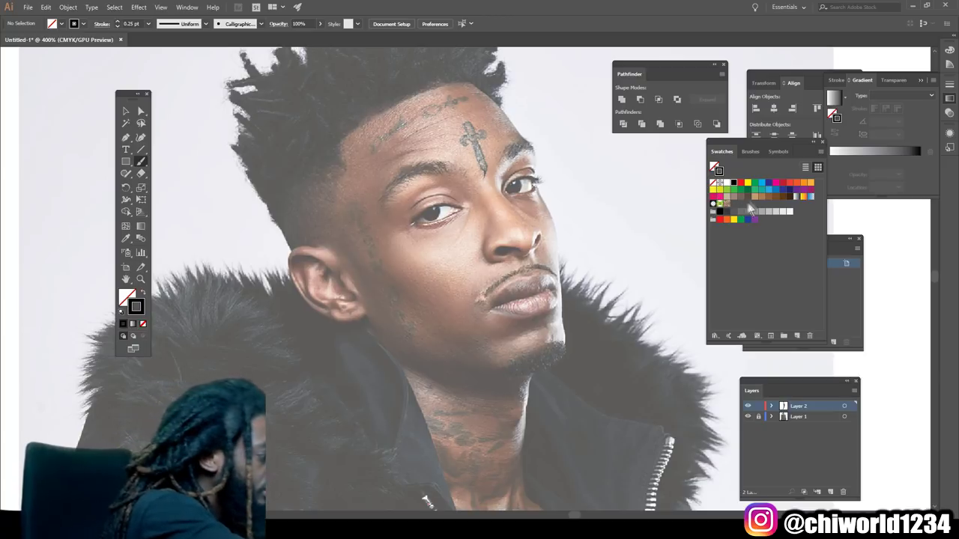
pyautogui.click(776, 184)
# - Sketch the brow line, under-eye line, jawline, chin and left ear outline in pink
pyautogui.moveTo(341, 171); pyautogui.dragTo(514, 174)
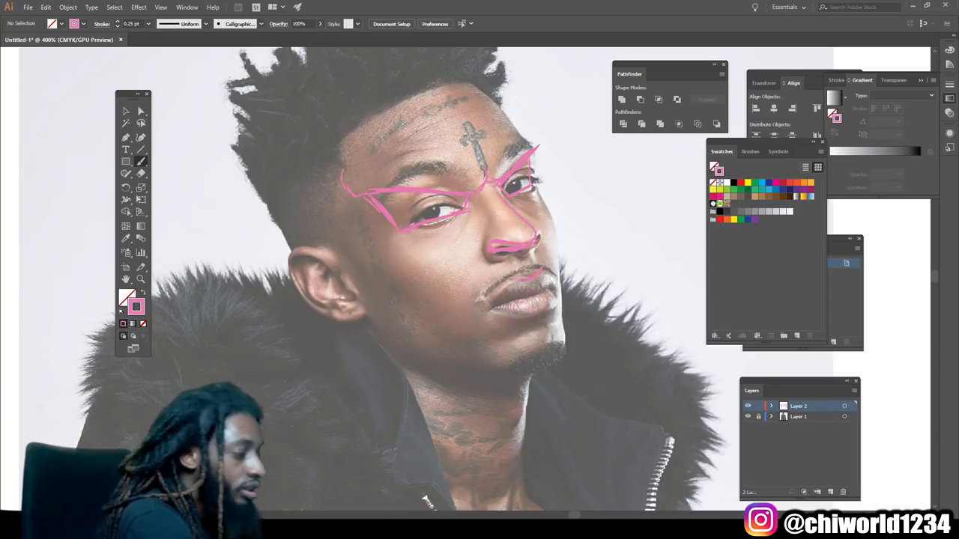
pyautogui.moveTo(528, 370); pyautogui.dragTo(538, 147)
pyautogui.moveTo(400, 238); pyautogui.dragTo(480, 214)
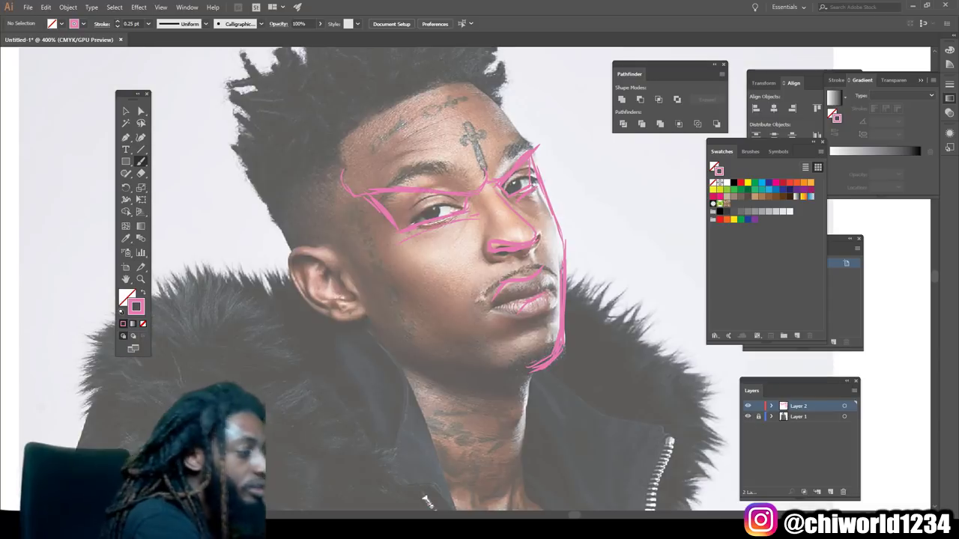
pyautogui.moveTo(551, 358); pyautogui.dragTo(367, 319)
pyautogui.moveTo(322, 238)
pyautogui.mouseDown()
pyautogui.moveTo(367, 322)
pyautogui.moveTo(322, 322)
pyautogui.mouseUp()
pyautogui.scroll(2, 449, 300)
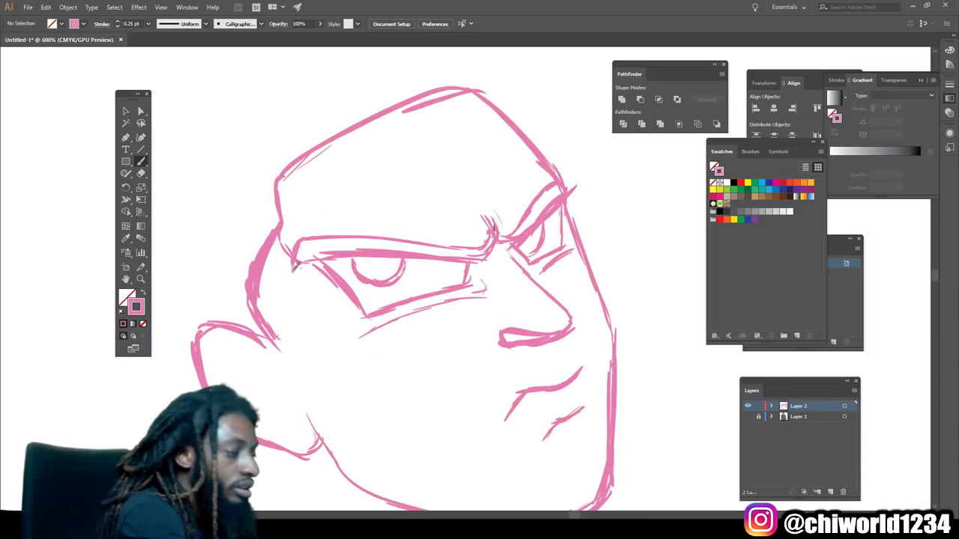
# - Add the forehead cross tattoo, head hatching and ear detail lines
pyautogui.moveTo(444, 147); pyautogui.dragTo(470, 178)
pyautogui.moveTo(446, 169); pyautogui.dragTo(470, 161)
pyautogui.moveTo(319, 177); pyautogui.dragTo(410, 125)
pyautogui.moveTo(307, 349); pyautogui.dragTo(330, 390)
pyautogui.moveTo(210, 352); pyautogui.dragTo(296, 425)
pyautogui.moveTo(341, 400); pyautogui.dragTo(370, 441)
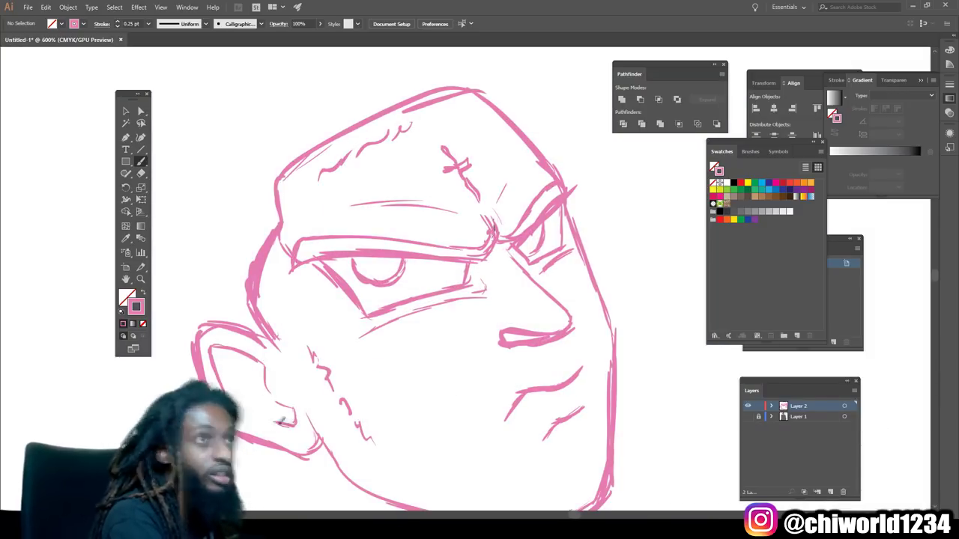
pyautogui.hotkey('ctrl', '-')
pyautogui.hotkey('ctrl', '-')
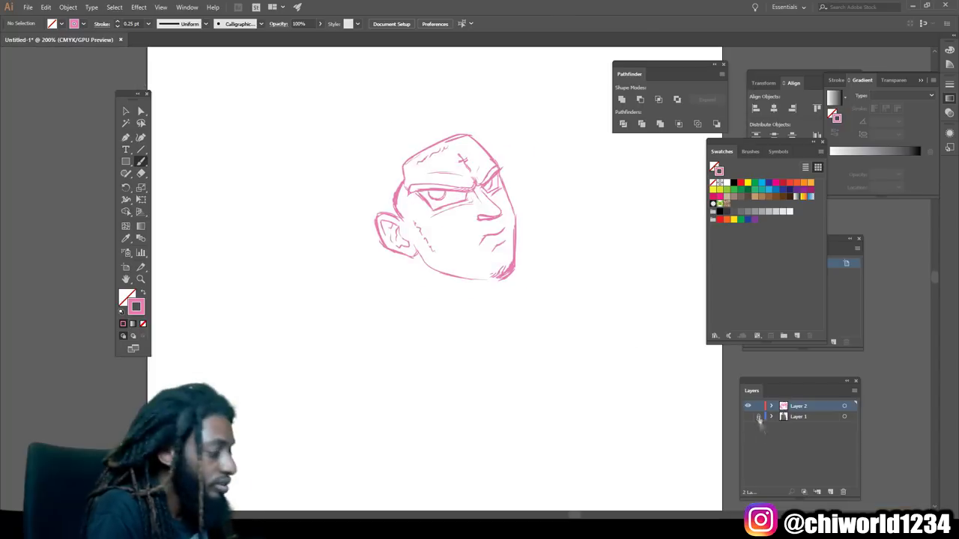
# - Hide the reference photo layer and fit the whole artboard in view
pyautogui.moveTo(397, 39); pyautogui.dragTo(382, 39)
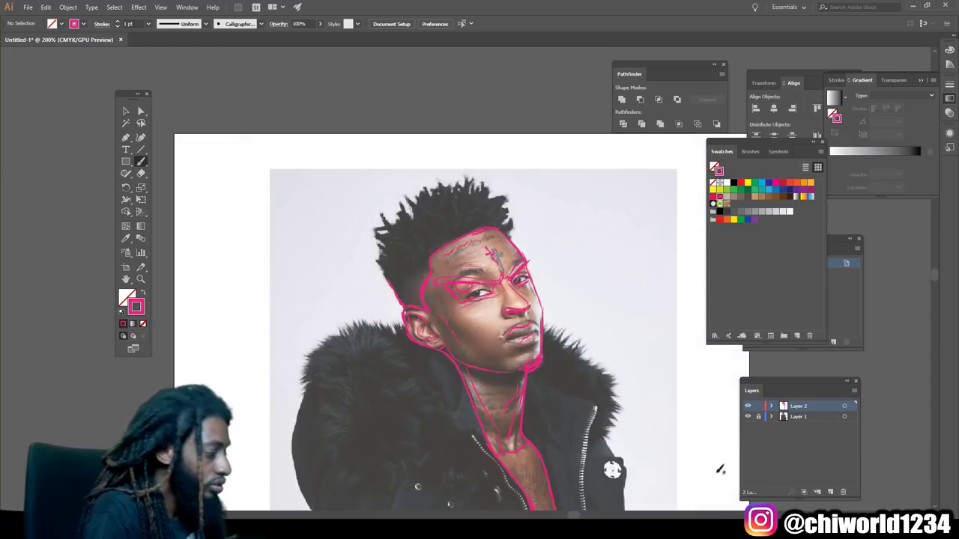
pyautogui.click(748, 417)
pyautogui.hotkey('ctrl', '-')
pyautogui.hotkey('ctrl', '-')
pyautogui.hotkey('ctrl', '+')
pyautogui.hotkey('ctrl', '+')
pyautogui.hotkey('ctrl', '+')
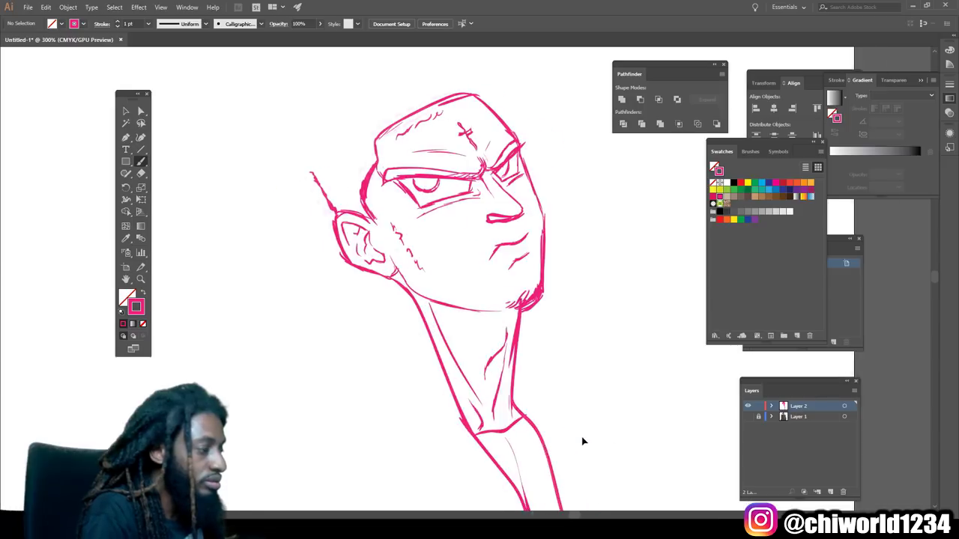
pyautogui.scroll(1, 588, 438)
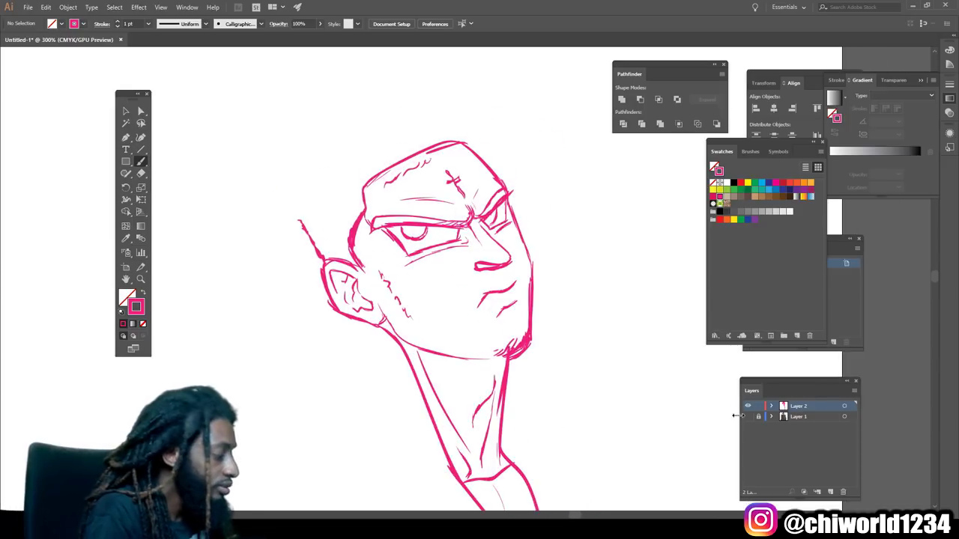
pyautogui.hotkey('ctrl', '1')
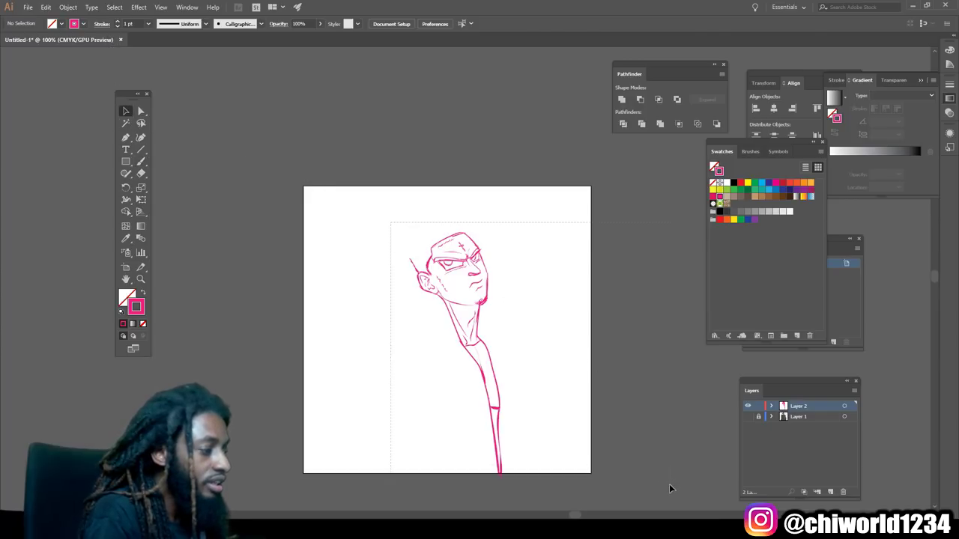
# - Lower the opacity of the whole pink sketch and lock Layer 2
pyautogui.hotkey('ctrl', 'a')
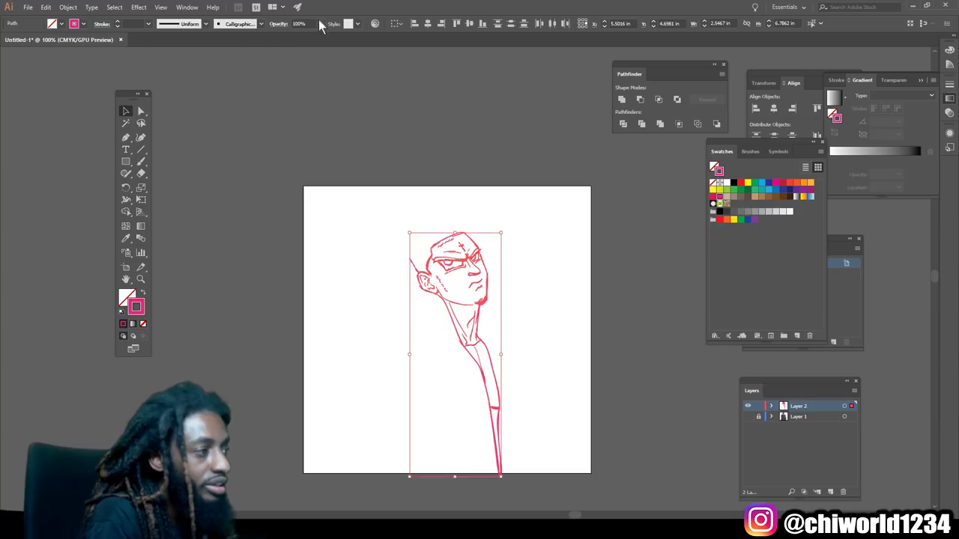
pyautogui.click(320, 24)
pyautogui.click(321, 35)
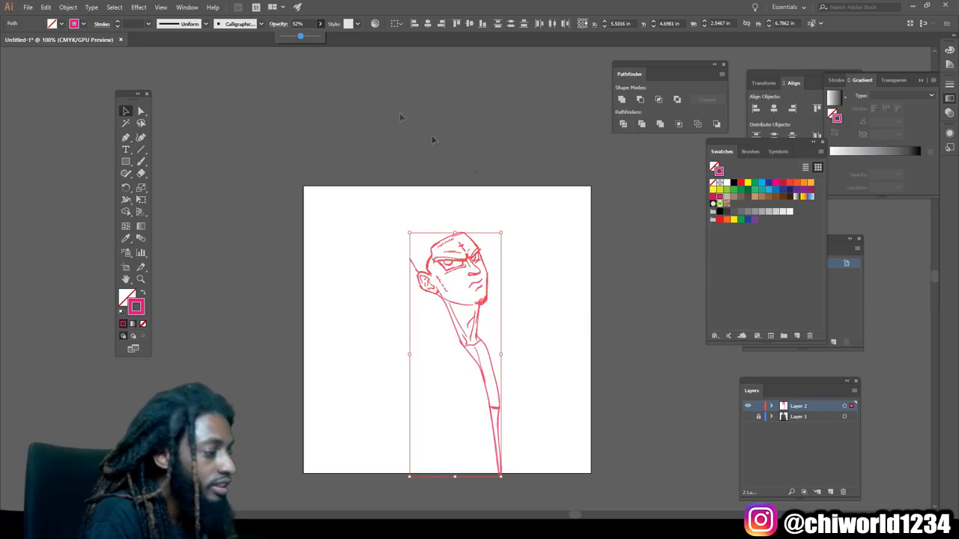
pyautogui.click(758, 405)
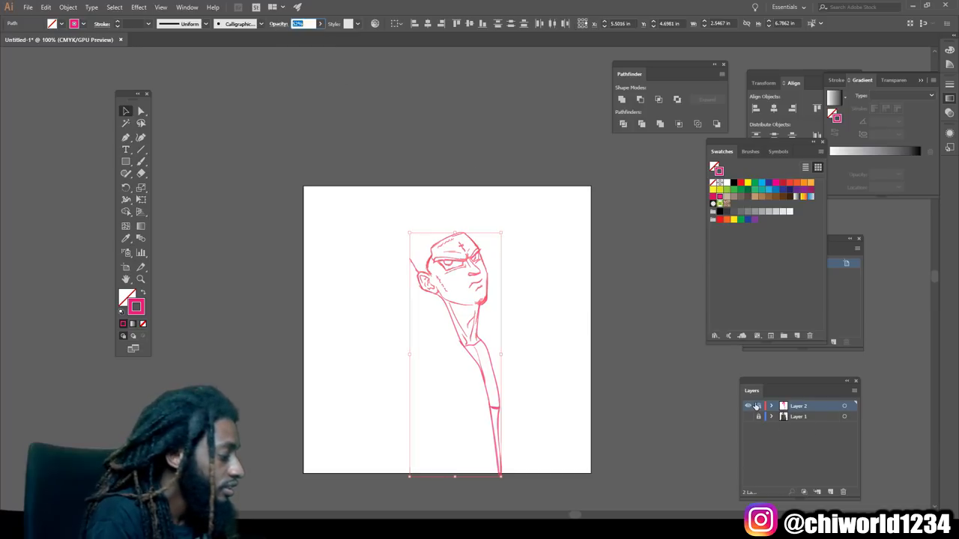
# - Add Layer 3 for inking and reset fill and stroke to default black
pyautogui.click(834, 492)
pyautogui.hotkey('ctrl', '=')
pyautogui.hotkey('ctrl', '=')
pyautogui.hotkey('ctrl', '=')
pyautogui.hotkey('ctrl', '=')
pyautogui.hotkey('ctrl', '=')
pyautogui.click(124, 313)
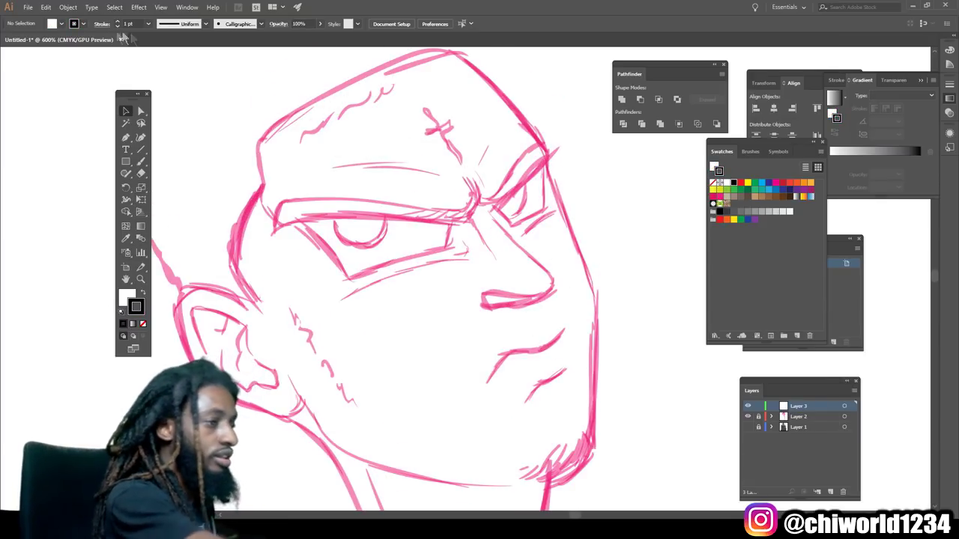
pyautogui.click(147, 23)
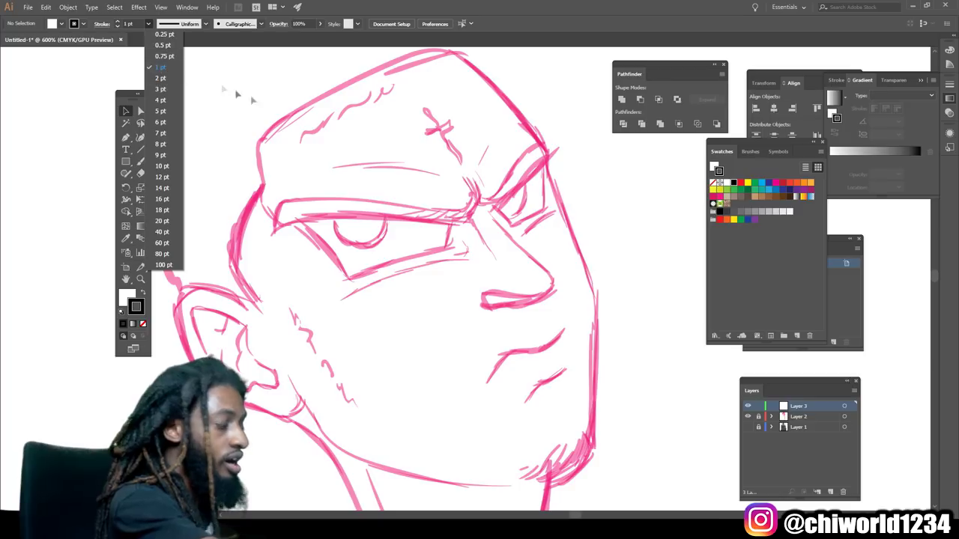
pyautogui.press('Escape')
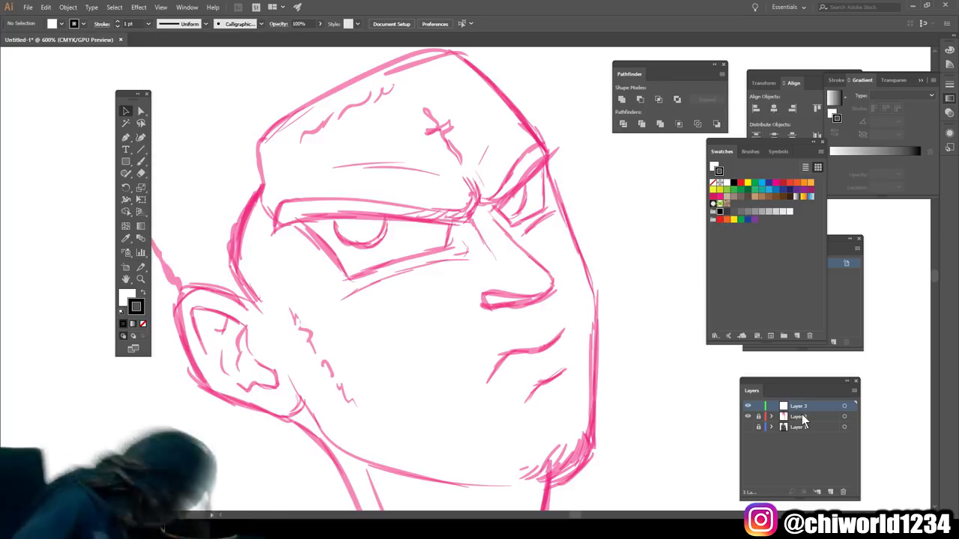
# - Ink both eyebrows, the eye circles and lower eyelid lines in black
pyautogui.press('b')
pyautogui.moveTo(472, 196)
pyautogui.mouseDown()
pyautogui.moveTo(424, 213)
pyautogui.moveTo(270, 225)
pyautogui.mouseUp()
pyautogui.moveTo(323, 187); pyautogui.dragTo(271, 224)
pyautogui.moveTo(488, 198)
pyautogui.mouseDown()
pyautogui.moveTo(541, 137)
pyautogui.moveTo(492, 196)
pyautogui.mouseUp()
pyautogui.hotkey('ctrl', '=')
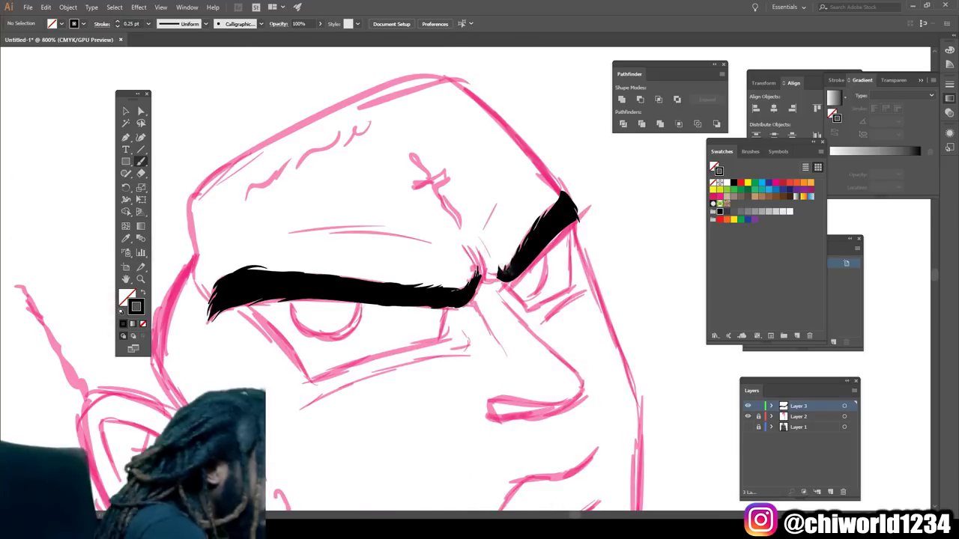
pyautogui.moveTo(352, 299); pyautogui.dragTo(350, 298)
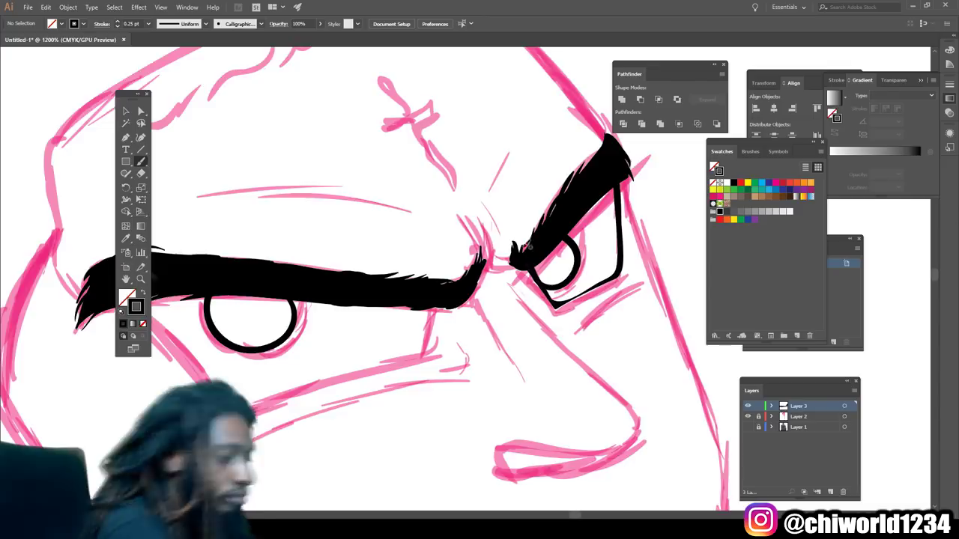
pyautogui.moveTo(236, 290); pyautogui.dragTo(352, 349)
pyautogui.moveTo(241, 293)
pyautogui.mouseDown()
pyautogui.moveTo(446, 323)
pyautogui.moveTo(459, 339)
pyautogui.moveTo(289, 400)
pyautogui.mouseUp()
pyautogui.moveTo(523, 307); pyautogui.dragTo(583, 280)
# - Ink the underside of the nose and the curved mouth line
pyautogui.moveTo(494, 277); pyautogui.dragTo(581, 394)
pyautogui.hotkey('ctrl', 'z')
pyautogui.hotkey('ctrl', '-')
pyautogui.hotkey('ctrl', '-')
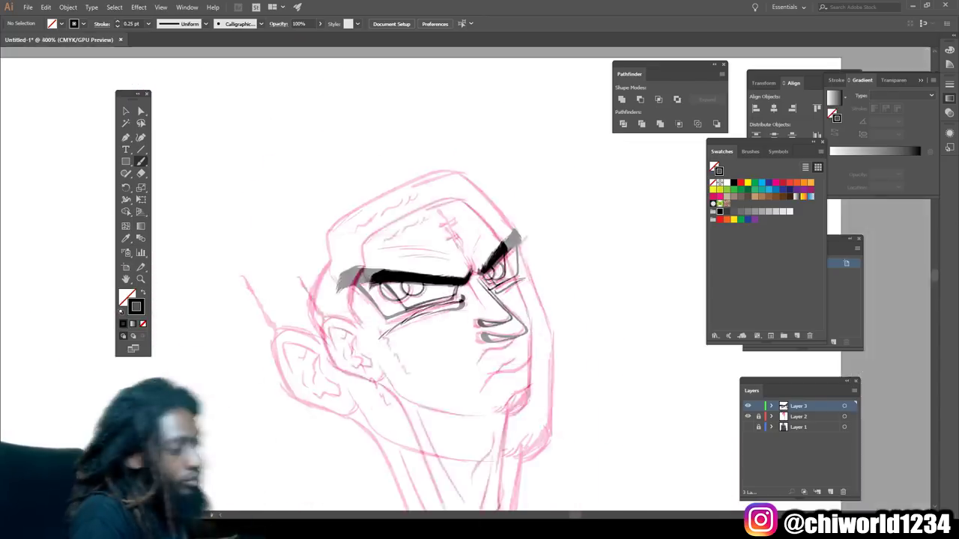
pyautogui.hotkey('ctrl', '=')
pyautogui.moveTo(556, 350); pyautogui.dragTo(487, 376)
pyautogui.moveTo(562, 398); pyautogui.dragTo(484, 459)
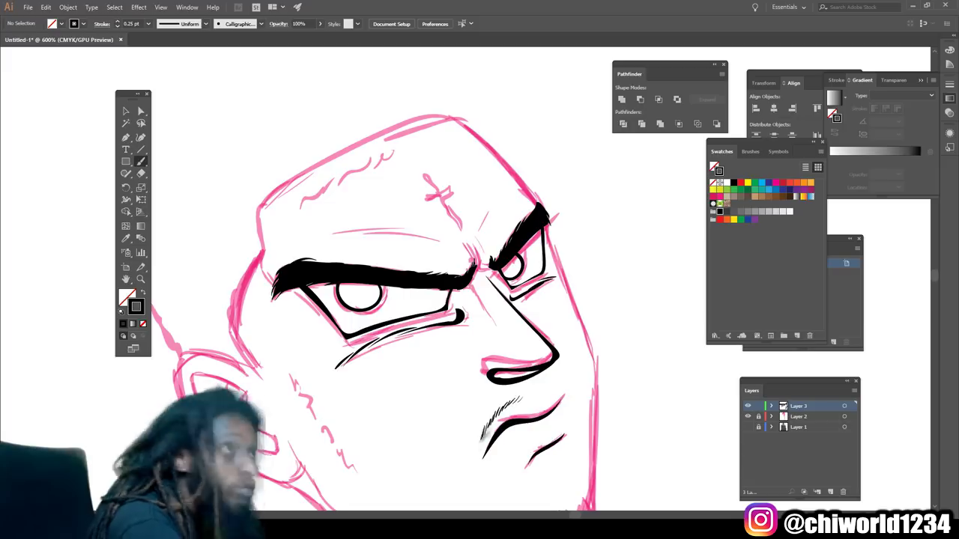
pyautogui.hotkey('ctrl', '-')
# - Ink the forehead line, right face contour, jawline, chin stubble and cheek hatching
pyautogui.moveTo(489, 167); pyautogui.dragTo(481, 225)
pyautogui.moveTo(329, 187); pyautogui.dragTo(450, 178)
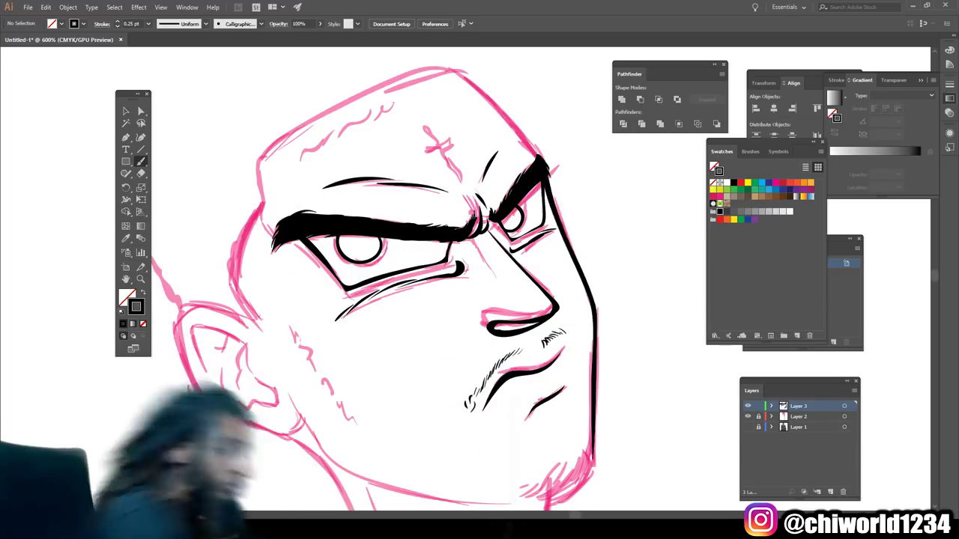
pyautogui.moveTo(547, 180); pyautogui.dragTo(597, 457)
pyautogui.hotkey('ctrl', '=')
pyautogui.moveTo(472, 410); pyautogui.dragTo(565, 419)
pyautogui.moveTo(631, 369)
pyautogui.mouseDown()
pyautogui.moveTo(600, 411)
pyautogui.moveTo(554, 413)
pyautogui.moveTo(592, 419)
pyautogui.mouseUp()
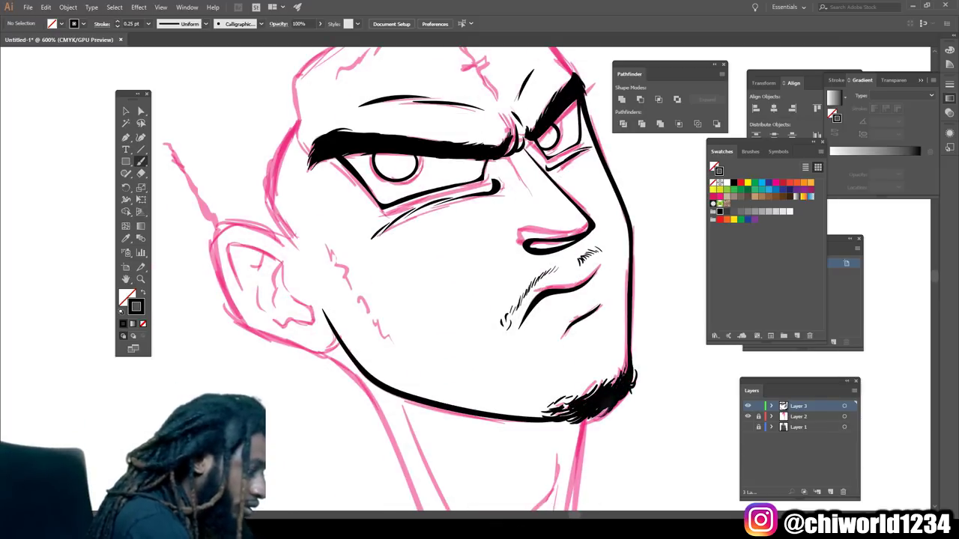
pyautogui.hotkey('ctrl', '-')
pyautogui.hotkey('ctrl', '=')
pyautogui.moveTo(431, 416); pyautogui.dragTo(362, 307)
# - Ink the forehead wrinkles, top of the head, ear and left head outline
pyautogui.moveTo(526, 146); pyautogui.dragTo(544, 175)
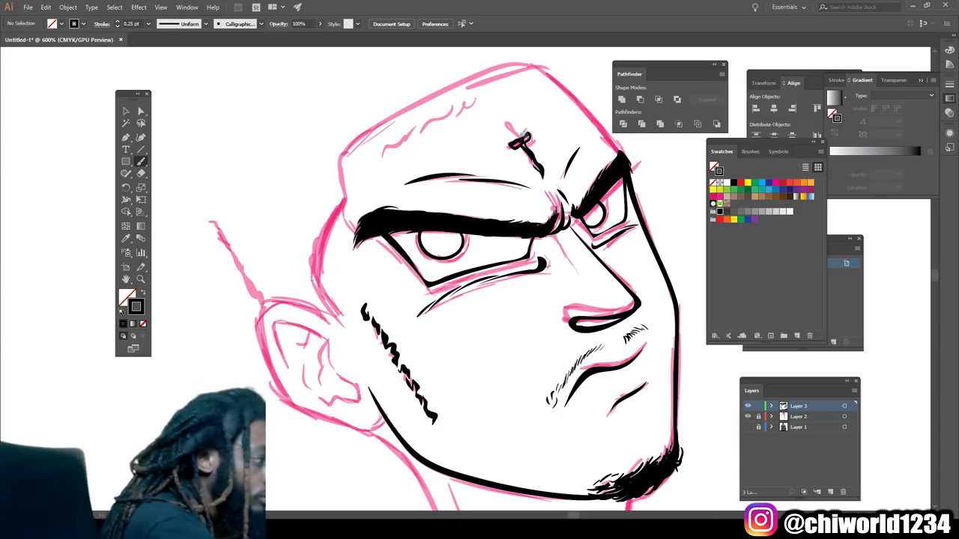
pyautogui.moveTo(501, 90); pyautogui.dragTo(438, 120)
pyautogui.moveTo(430, 124); pyautogui.dragTo(386, 159)
pyautogui.hotkey('ctrl', '-')
pyautogui.hotkey('ctrl', '=')
pyautogui.moveTo(270, 206)
pyautogui.mouseDown()
pyautogui.moveTo(466, 109)
pyautogui.moveTo(558, 213)
pyautogui.moveTo(657, 176)
pyautogui.mouseUp()
pyautogui.moveTo(367, 328); pyautogui.dragTo(410, 433)
pyautogui.moveTo(238, 229); pyautogui.dragTo(288, 304)
# - Ink the neck, Adam's apple and left and right torso lines
pyautogui.hotkey('ctrl', '-')
pyautogui.hotkey('ctrl', '=')
pyautogui.moveTo(458, 231); pyautogui.dragTo(449, 335)
pyautogui.moveTo(444, 246)
pyautogui.mouseDown()
pyautogui.moveTo(426, 296)
pyautogui.moveTo(431, 350)
pyautogui.mouseUp()
pyautogui.moveTo(370, 228); pyautogui.dragTo(425, 329)
pyautogui.moveTo(378, 273); pyautogui.dragTo(470, 457)
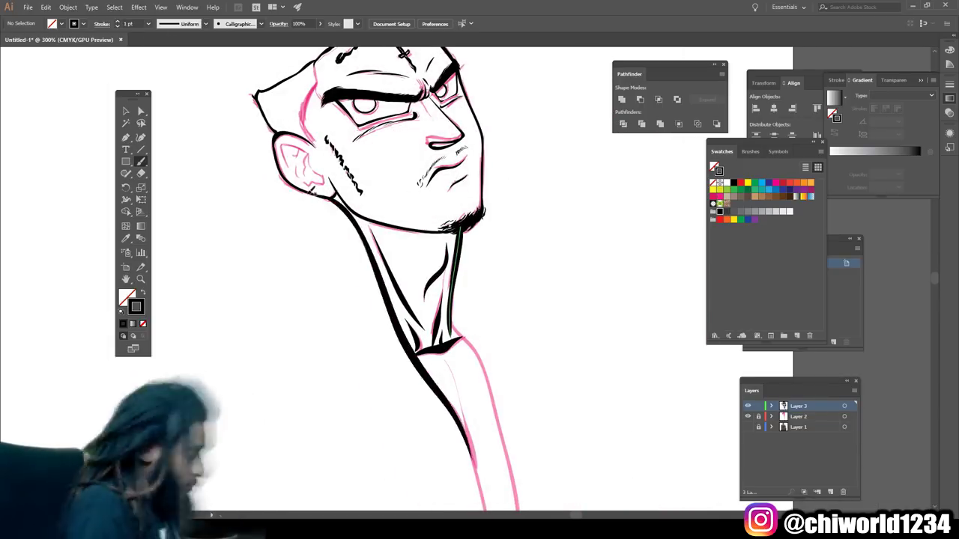
pyautogui.hotkey('ctrl', '-')
pyautogui.hotkey('ctrl', '-')
pyautogui.moveTo(459, 187); pyautogui.dragTo(494, 416)
pyautogui.hotkey('ctrl', '+')
pyautogui.hotkey('ctrl', '+')
pyautogui.hotkey('ctrl', '+')
pyautogui.scroll(5, 469, 294)
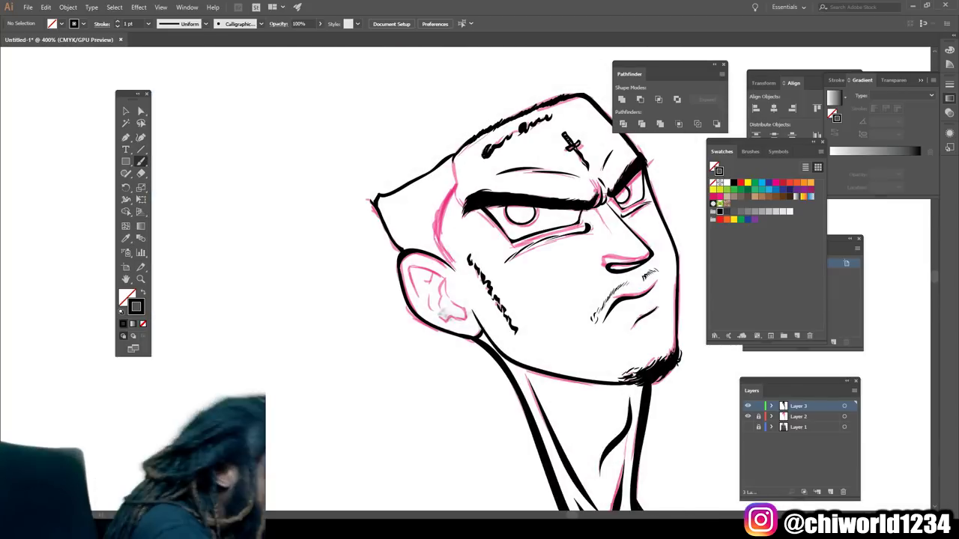
pyautogui.hotkey('ctrl', '+')
pyautogui.scroll(2, 525, 360)
# - Hide the pink sketch layer, add a jaw line under the chin, and show the photo
pyautogui.click(747, 416)
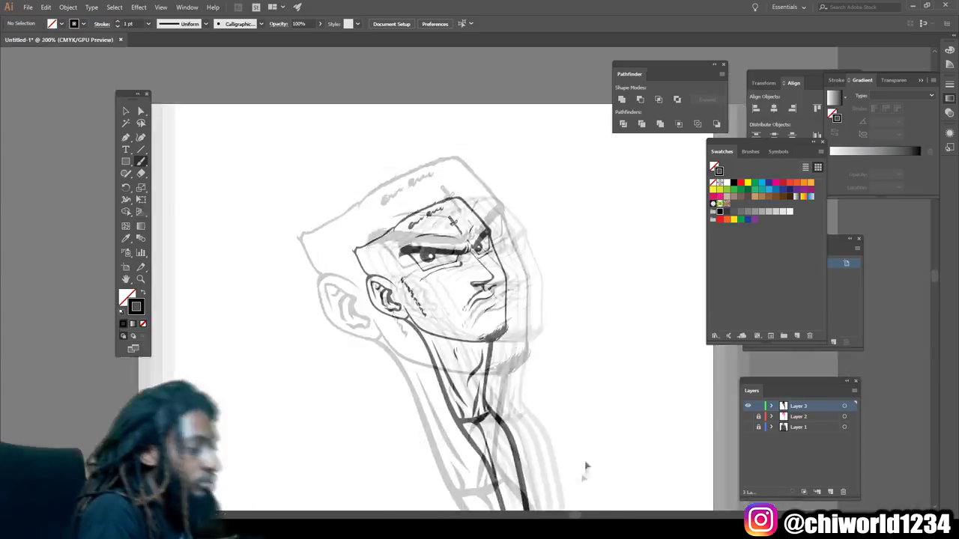
pyautogui.hotkey('ctrl', '-')
pyautogui.hotkey('ctrl', '+')
pyautogui.moveTo(390, 254); pyautogui.dragTo(581, 295)
pyautogui.hotkey('ctrl', '0')
pyautogui.hotkey('ctrl', '+')
pyautogui.hotkey('ctrl', '0')
pyautogui.click(746, 427)
pyautogui.scroll(-1, 631, 399)
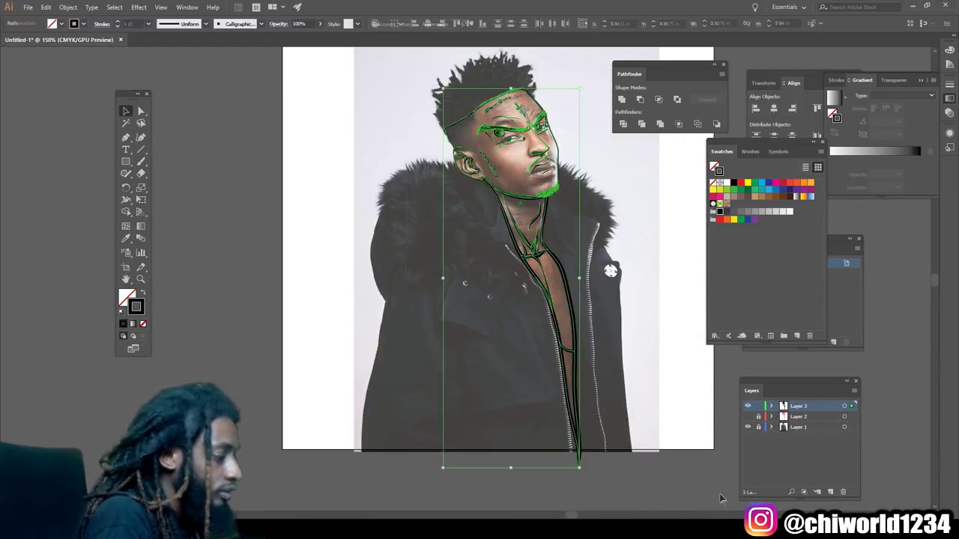
# - Expand the appearance of all black line art, merge it with Pathfinder, and deselect
pyautogui.press('v')
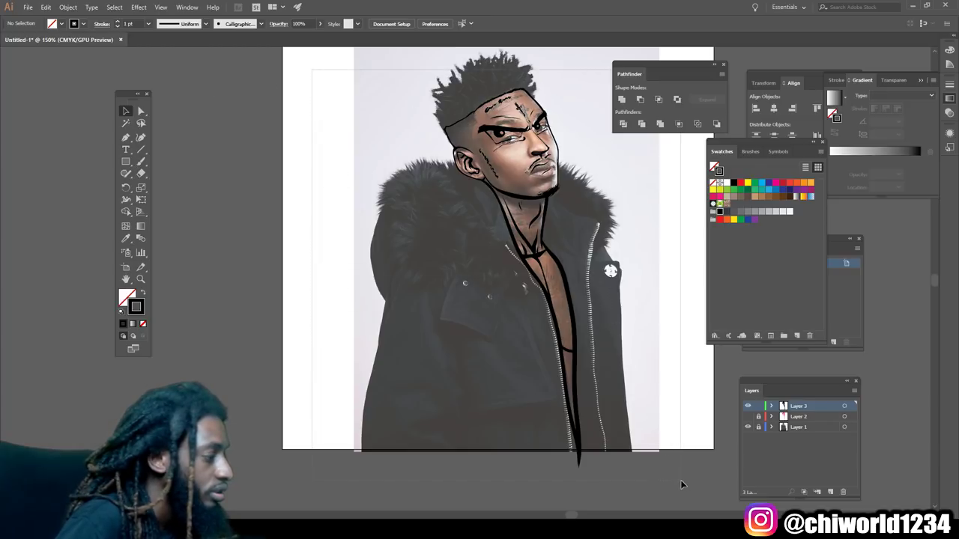
pyautogui.hotkey('ctrl', 'a')
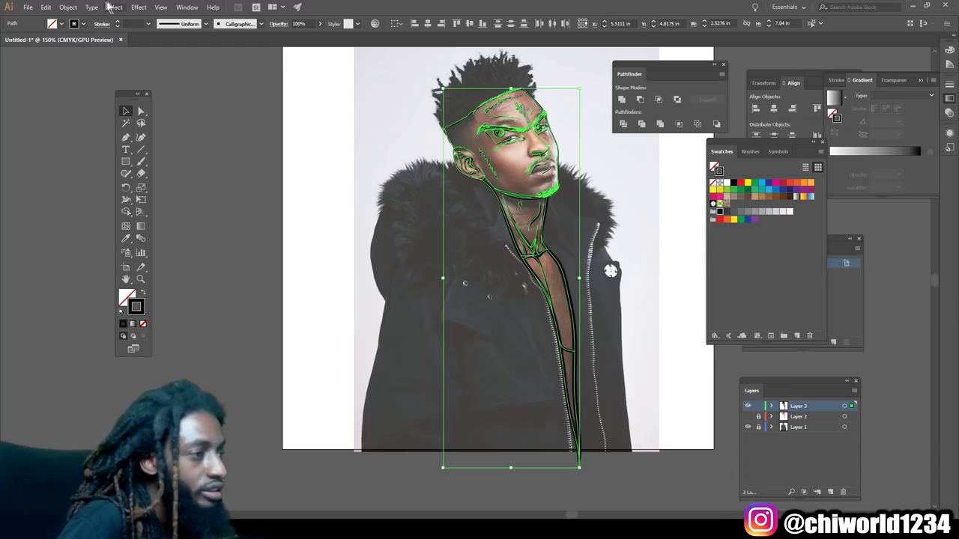
pyautogui.click(69, 7)
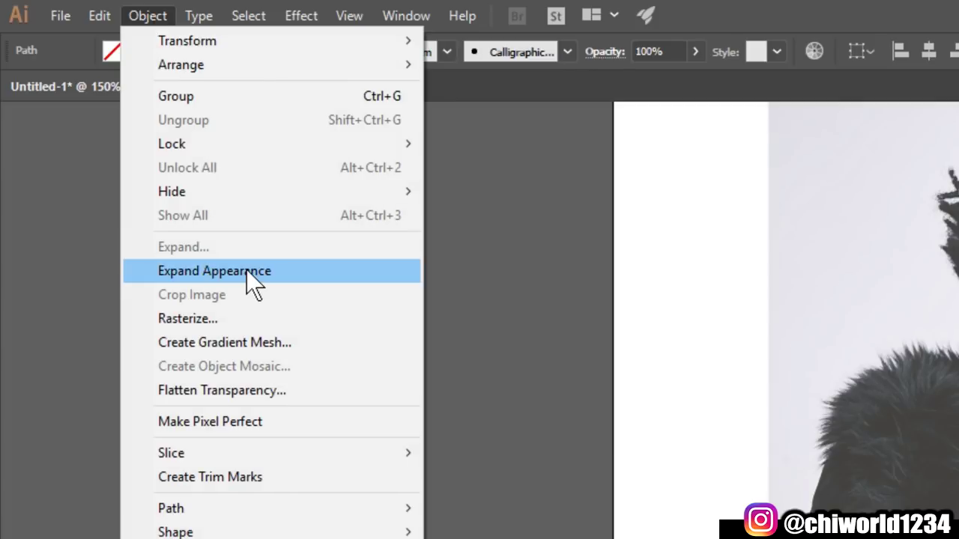
pyautogui.click(248, 272)
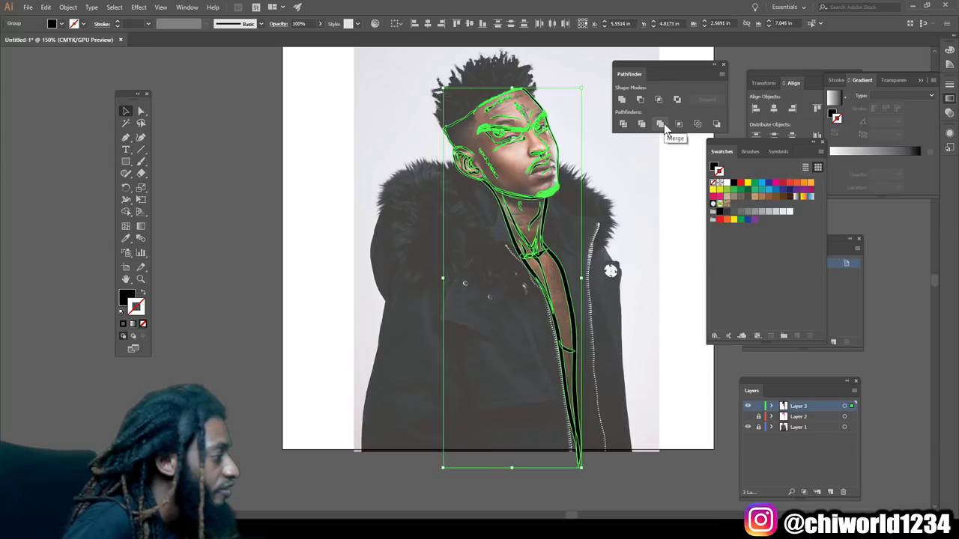
pyautogui.click(662, 124)
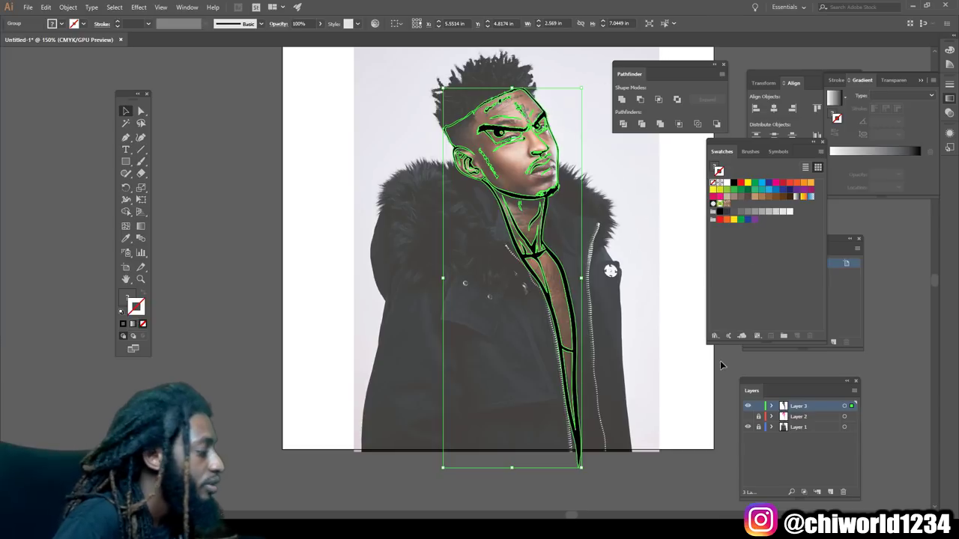
pyautogui.click(686, 391)
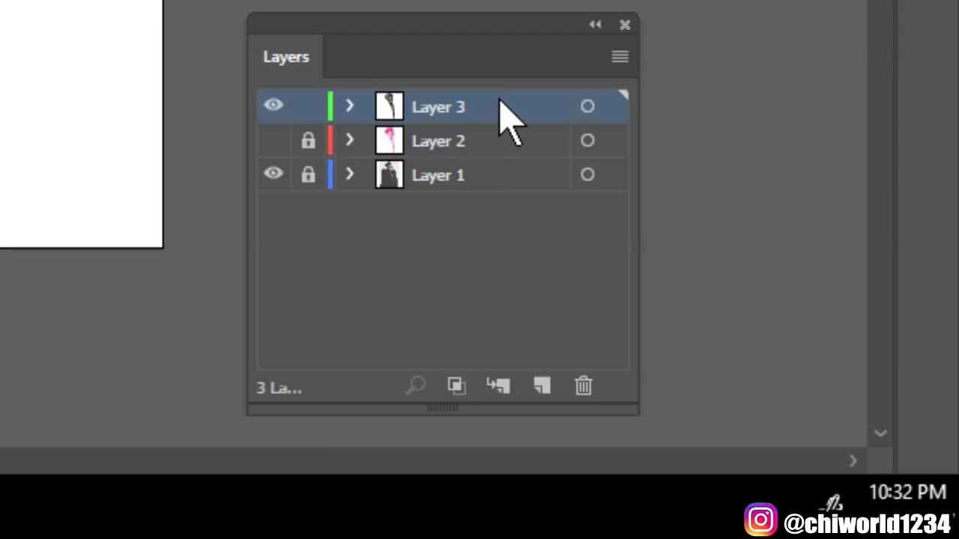
# - Duplicate Layer 3 as a locked Layer 3 copy and target Layer 3
pyautogui.moveTo(501, 109); pyautogui.dragTo(543, 397)
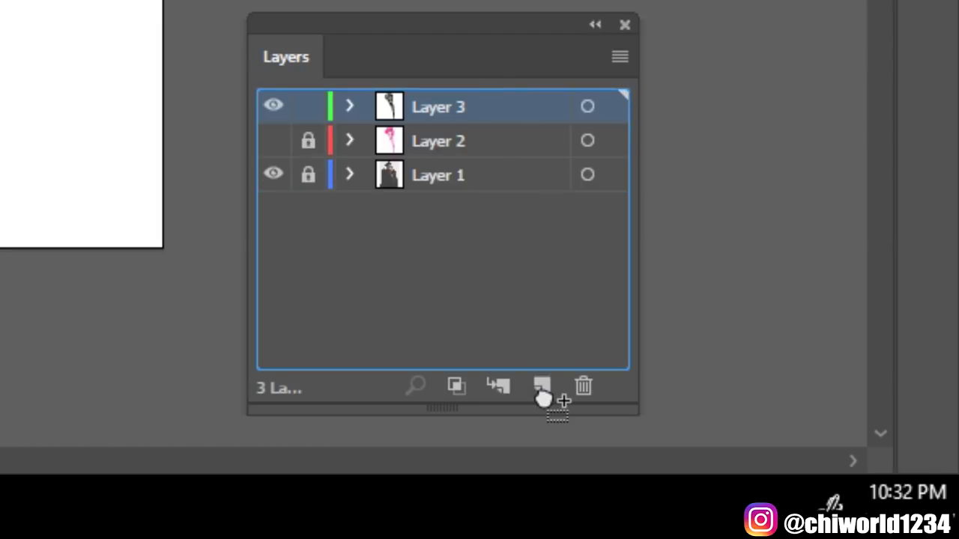
pyautogui.moveTo(543, 397); pyautogui.dragTo(542, 391)
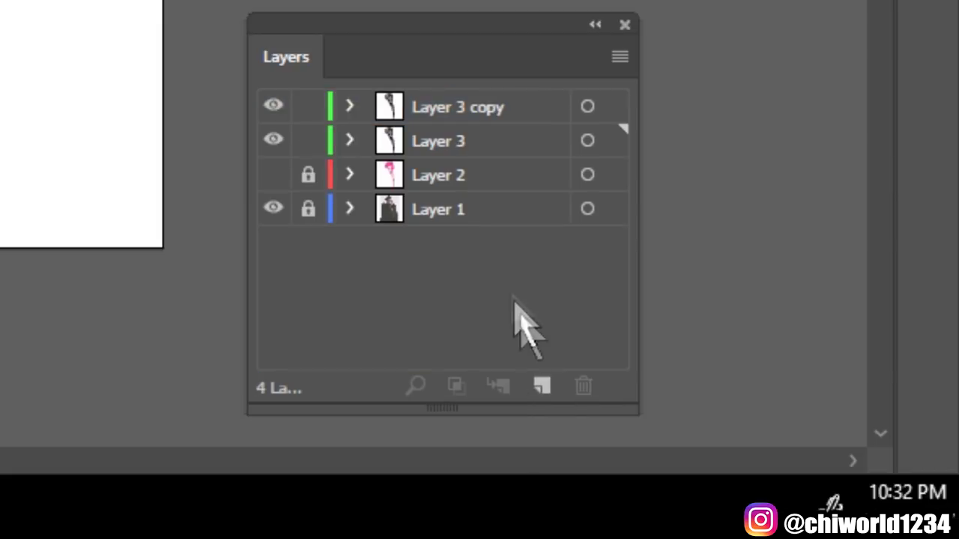
pyautogui.click(308, 106)
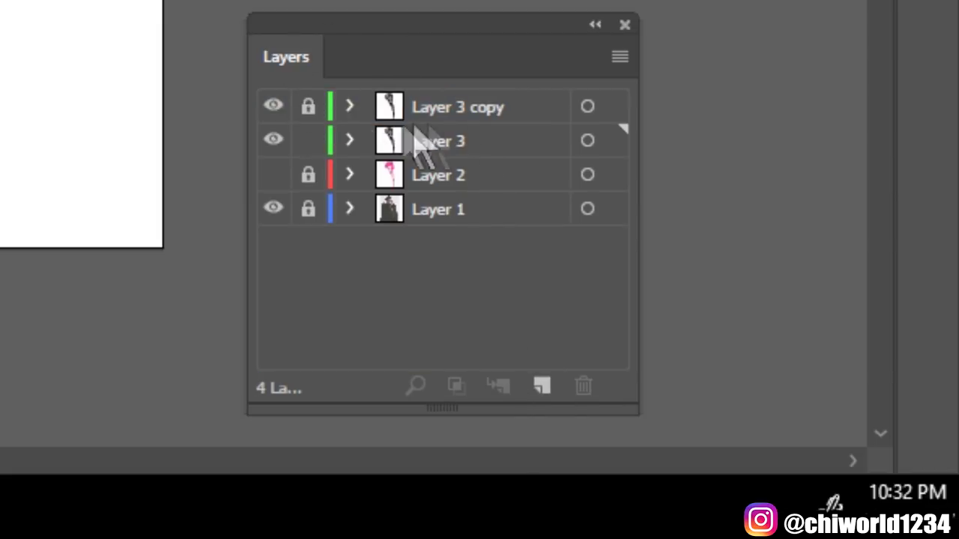
pyautogui.click(477, 143)
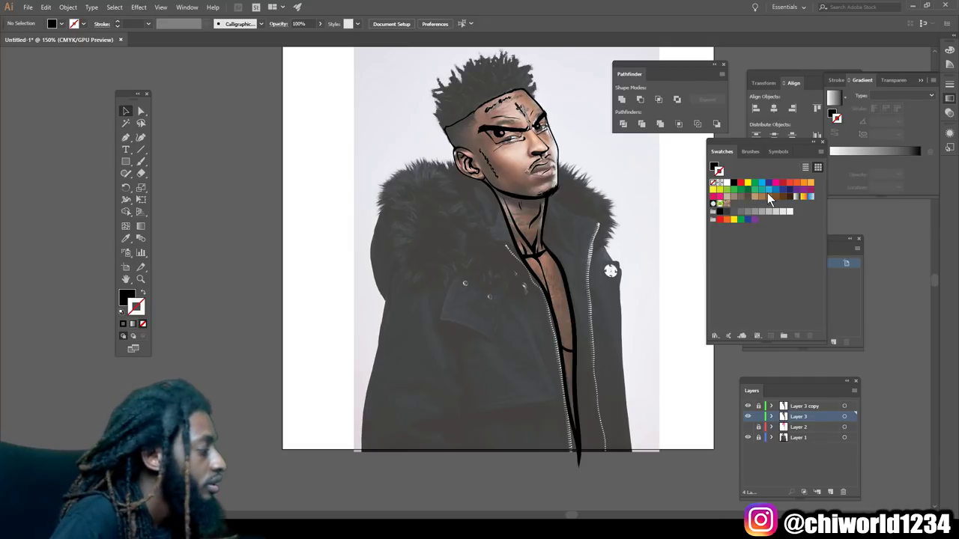
# - Set the stroke to orange skin tone D1834E and draw a rectangle covering the figure
pyautogui.click(761, 196)
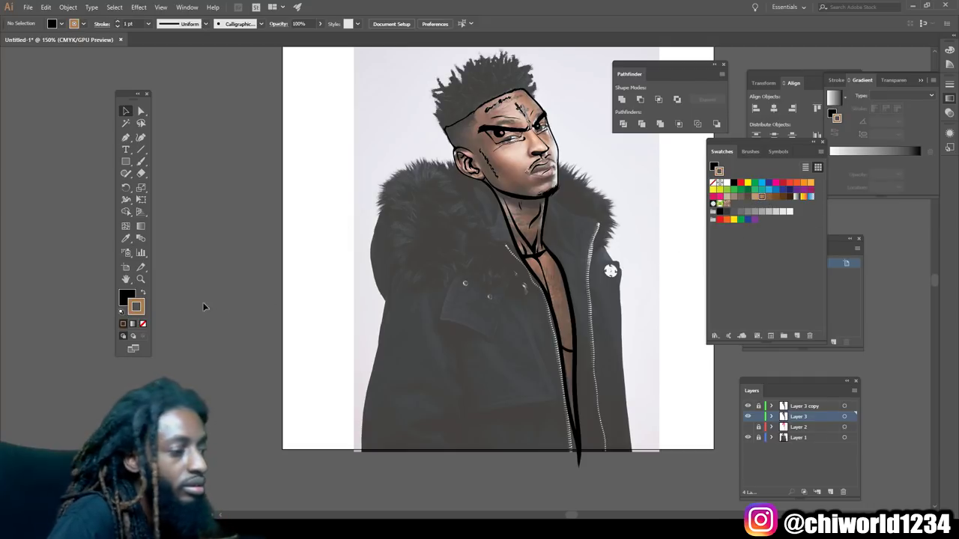
pyautogui.doubleClick(135, 307)
pyautogui.moveTo(306, 390); pyautogui.dragTo(315, 353)
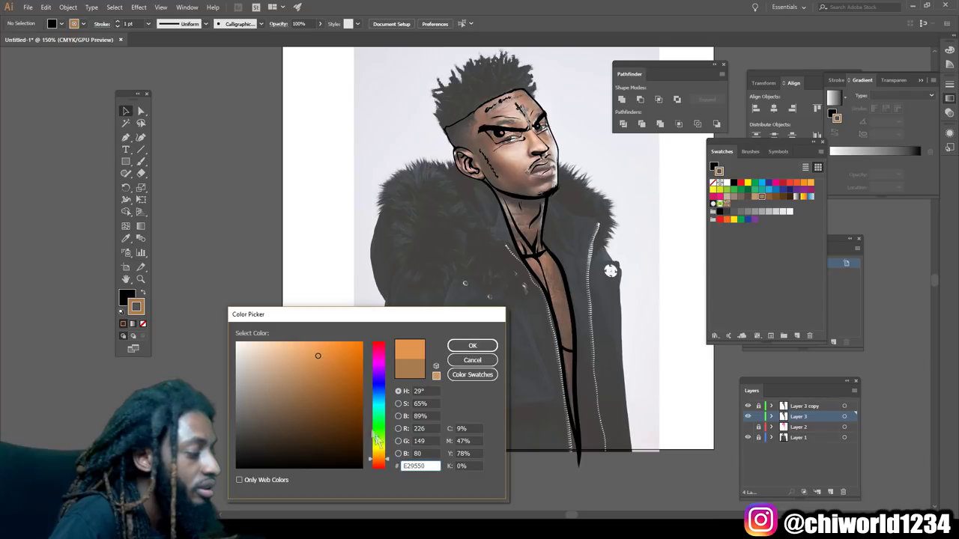
pyautogui.moveTo(381, 458); pyautogui.dragTo(381, 466)
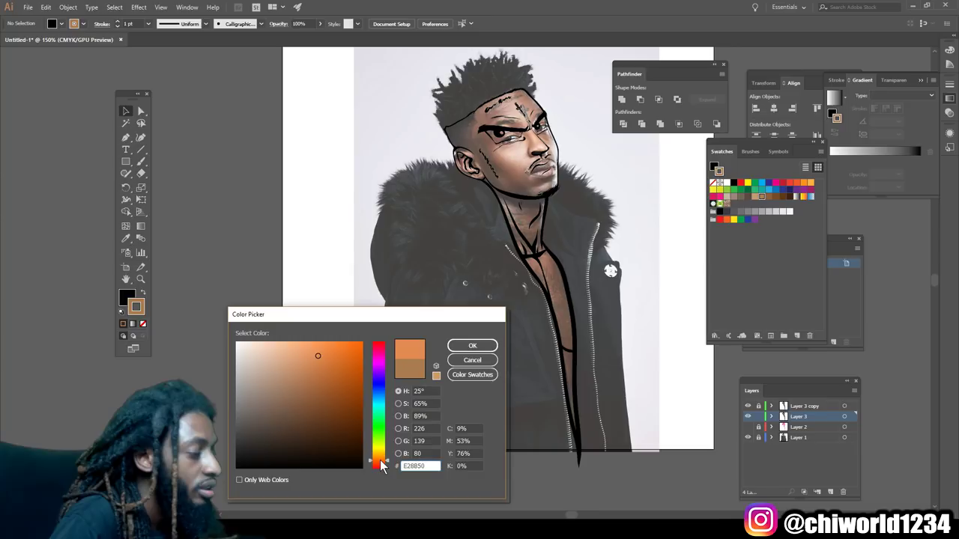
pyautogui.click(316, 363)
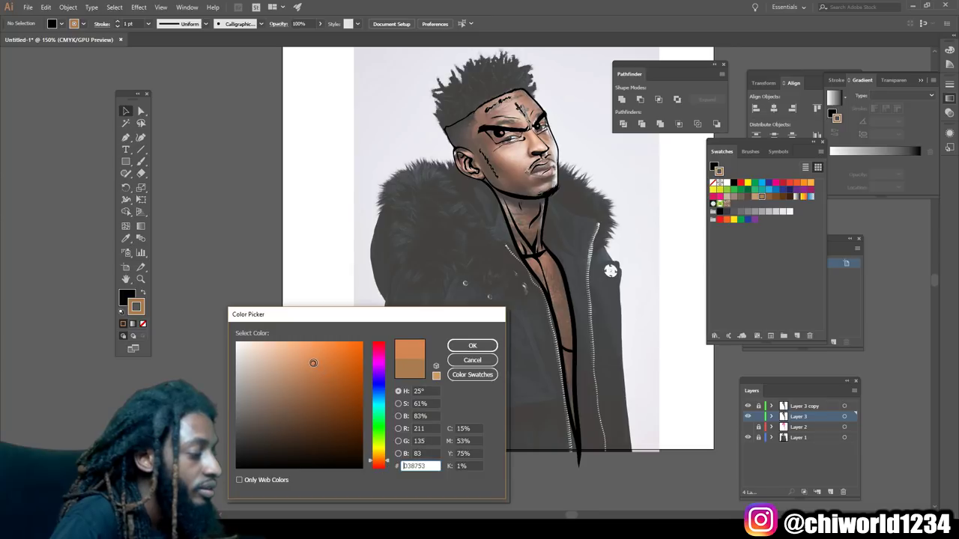
pyautogui.click(472, 345)
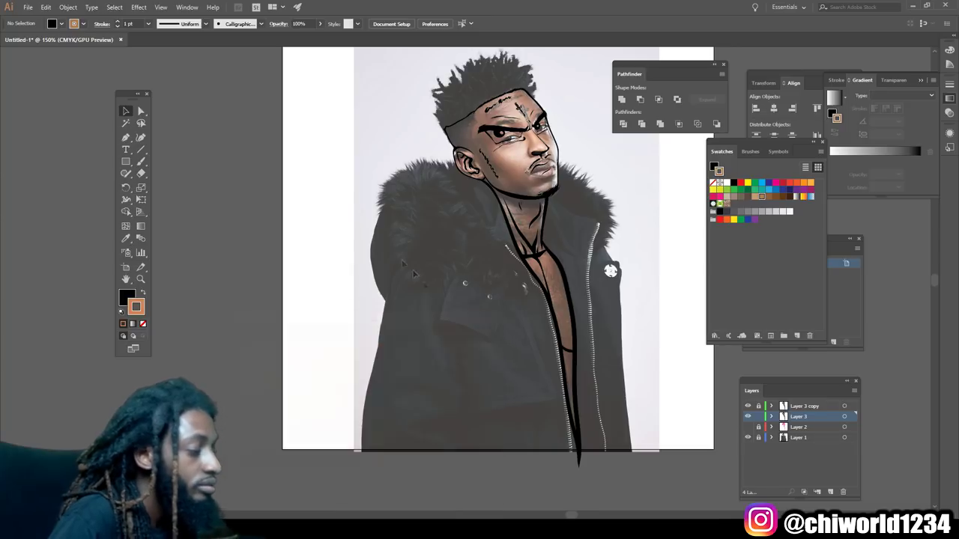
pyautogui.click(128, 161)
pyautogui.moveTo(324, 61)
pyautogui.mouseDown()
pyautogui.moveTo(704, 427)
pyautogui.moveTo(724, 493)
pyautogui.mouseUp()
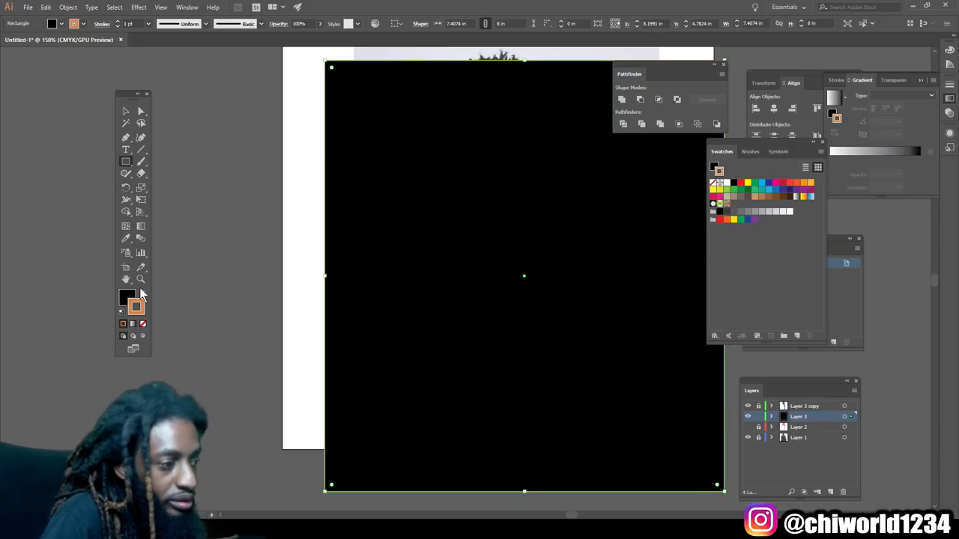
# - Swap fill and stroke to make the rectangle orange and send it behind the line art
pyautogui.click(143, 295)
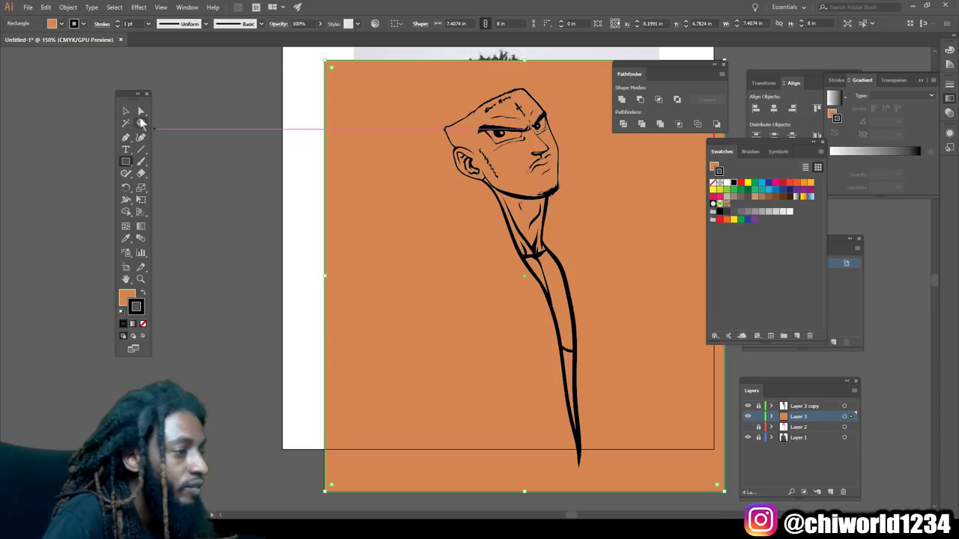
pyautogui.click(126, 112)
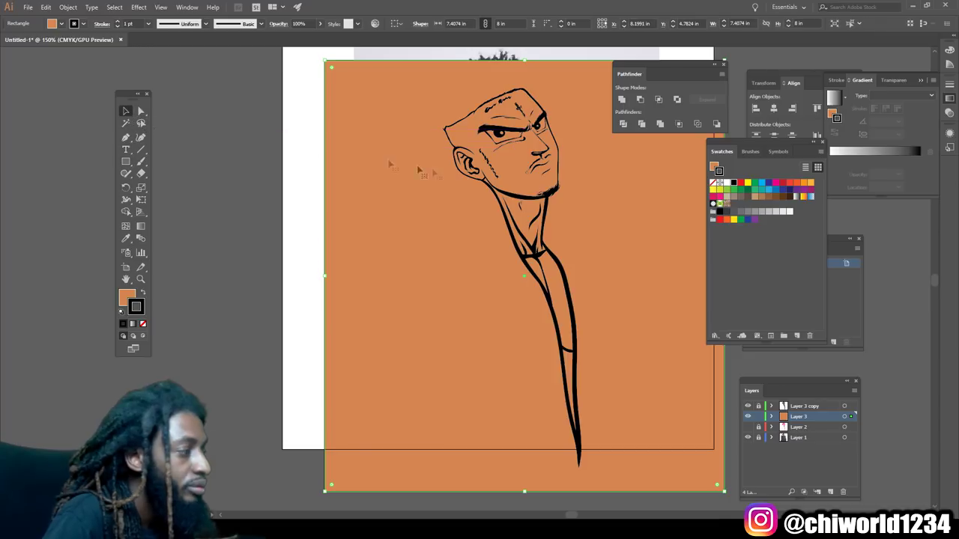
pyautogui.rightClick(639, 235)
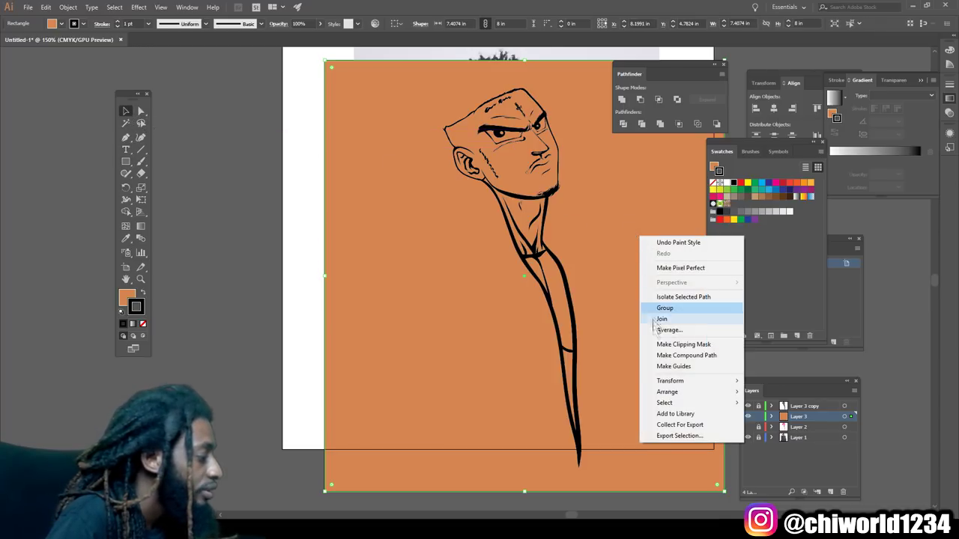
pyautogui.moveTo(668, 392)
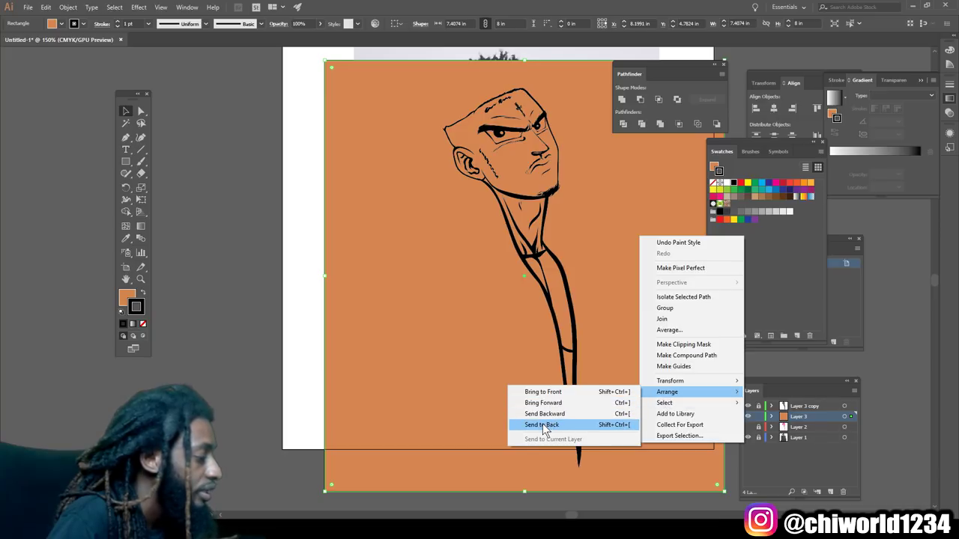
pyautogui.click(543, 425)
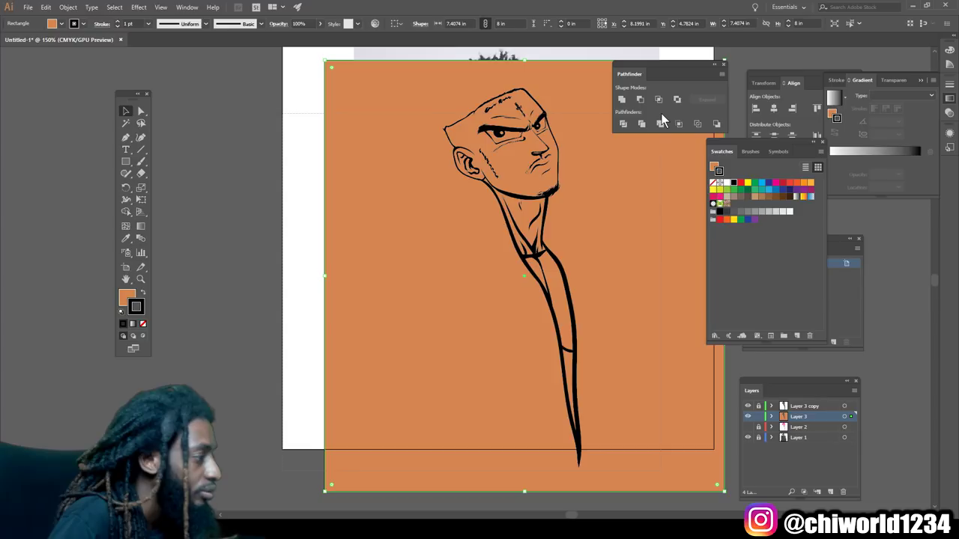
# - Group the line art with the orange rectangle, delete the rectangle in isolation mode, and zoom in on the face
pyautogui.hotkey('ctrl', 'a')
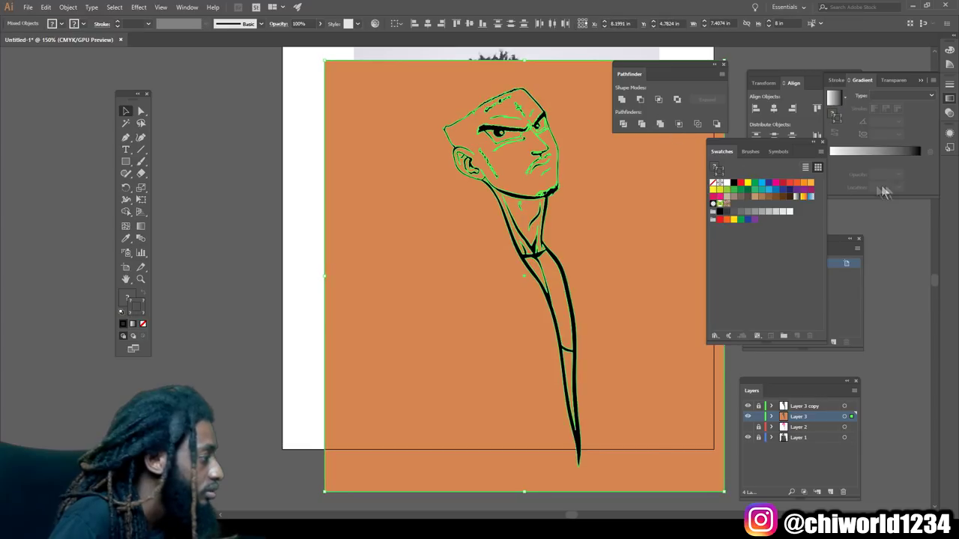
pyautogui.click(661, 123)
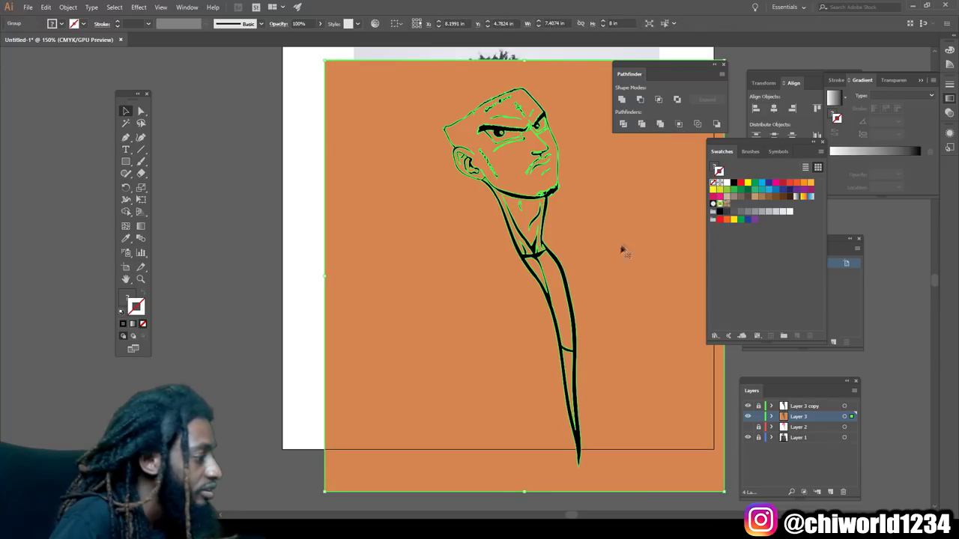
pyautogui.rightClick(615, 215)
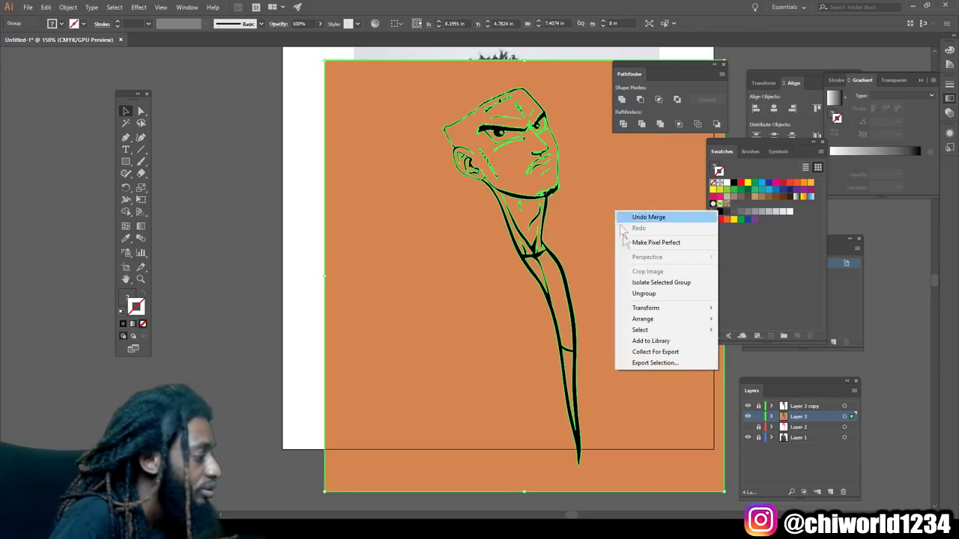
pyautogui.click(661, 282)
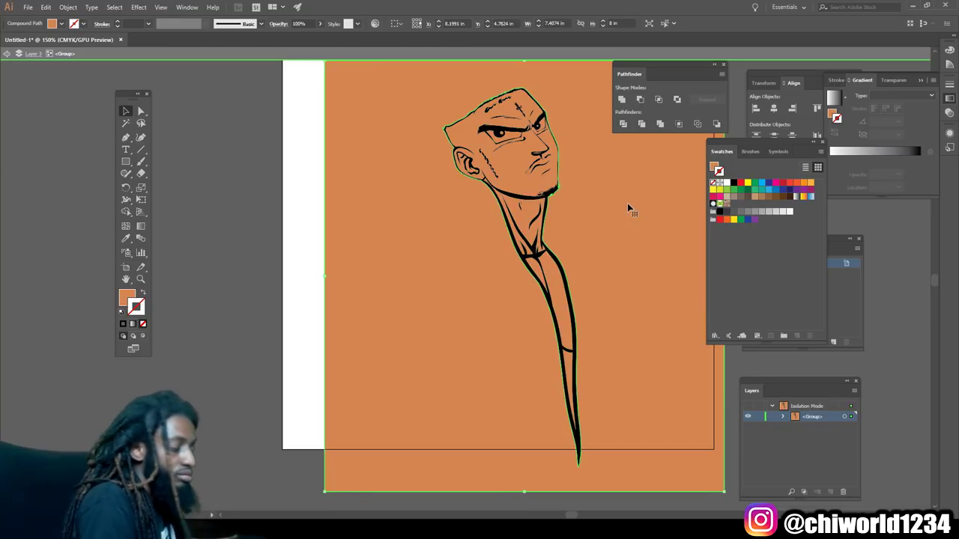
pyautogui.press('Delete')
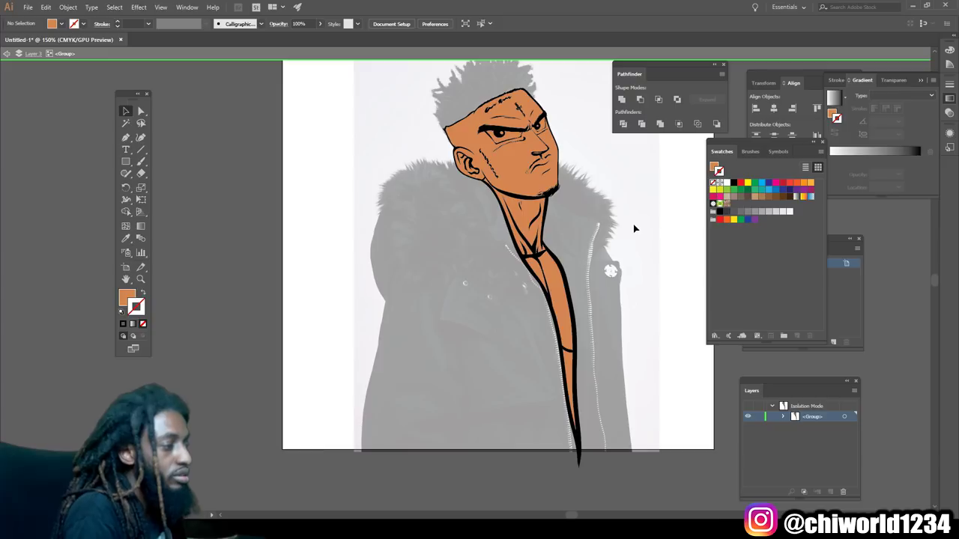
pyautogui.doubleClick(635, 202)
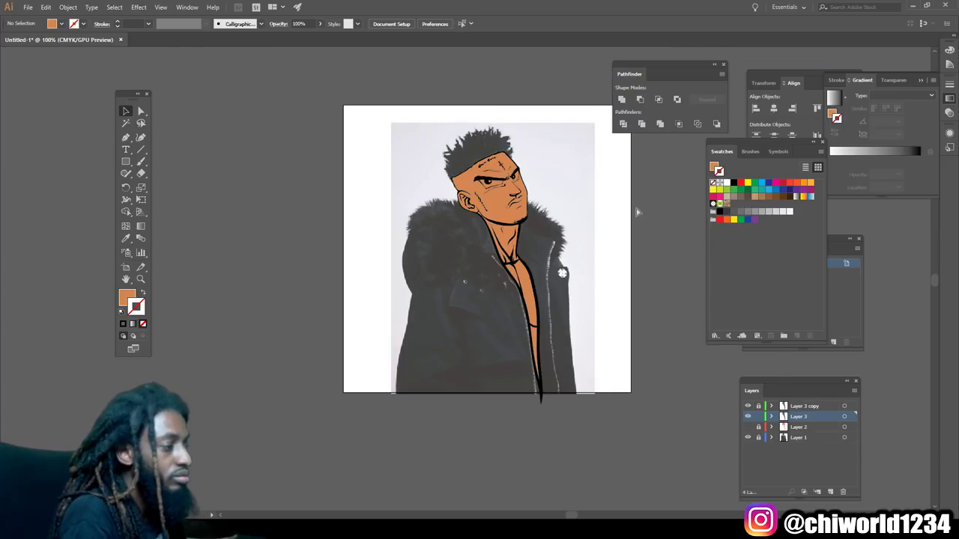
pyautogui.hotkey('ctrl', '+')
pyautogui.hotkey('ctrl', '+')
pyautogui.hotkey('ctrl', '+')
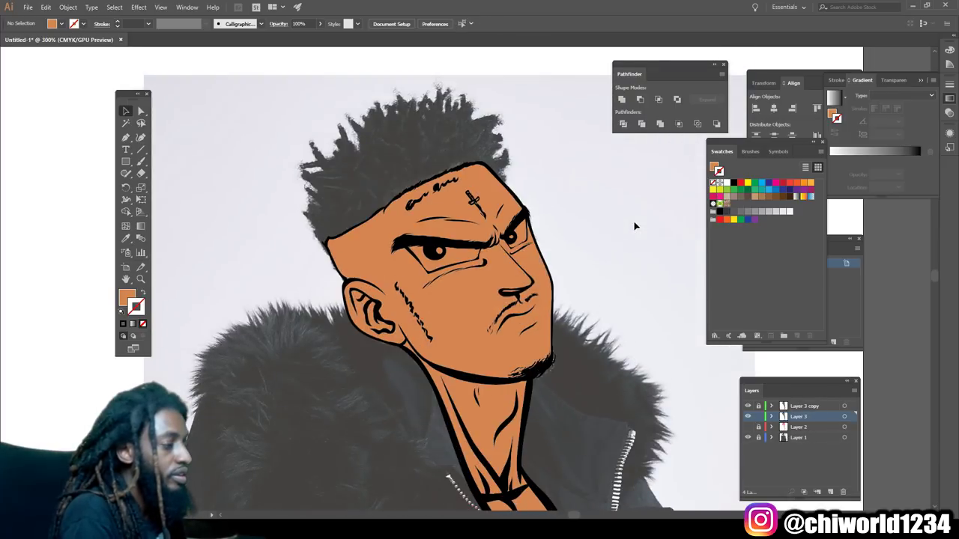
pyautogui.hotkey('ctrl', '+')
pyautogui.hotkey('ctrl', '+')
# - In the isolated face group, make both eye shapes solid white with no outline
pyautogui.click(620, 207)
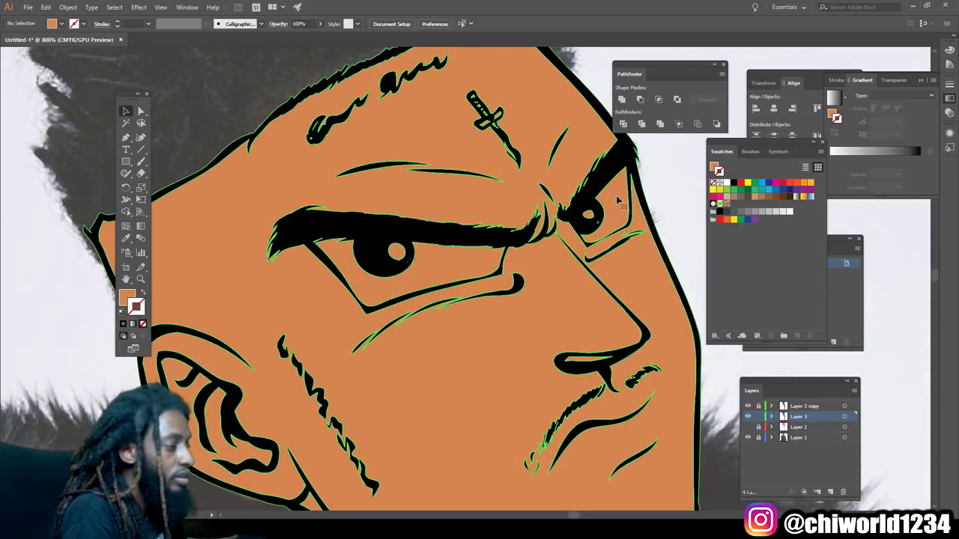
pyautogui.rightClick(617, 192)
pyautogui.click(636, 268)
pyautogui.click(612, 196)
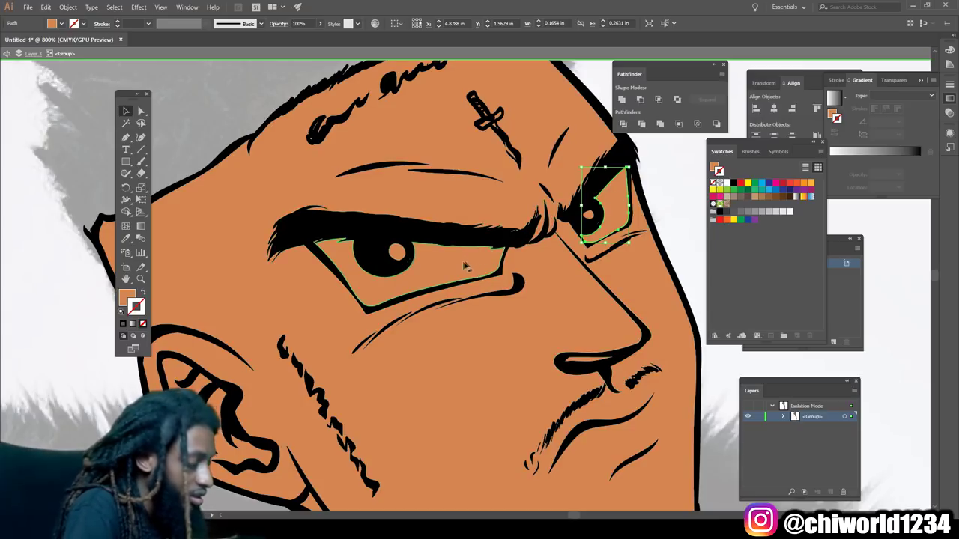
pyautogui.keyDown('shift'); pyautogui.click(453, 268); pyautogui.keyUp('shift')
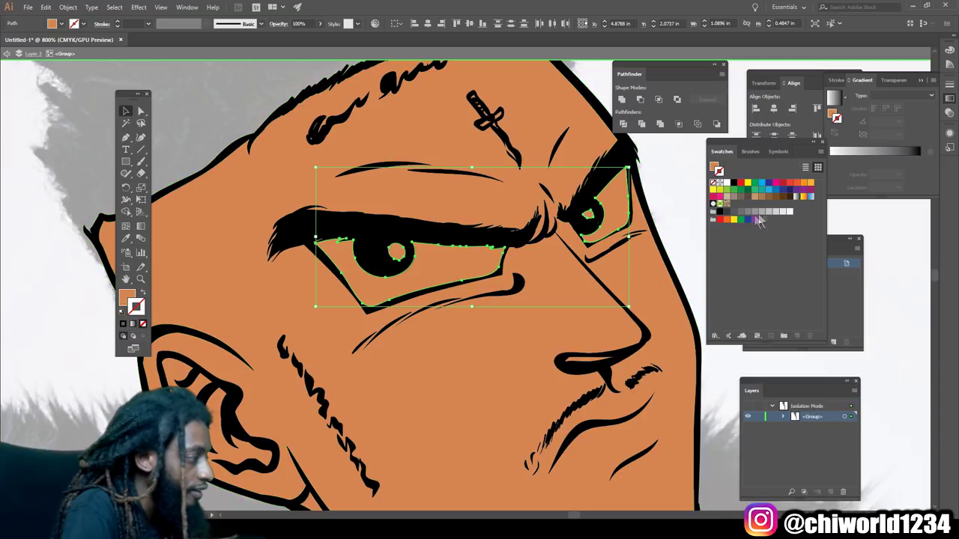
pyautogui.click(788, 213)
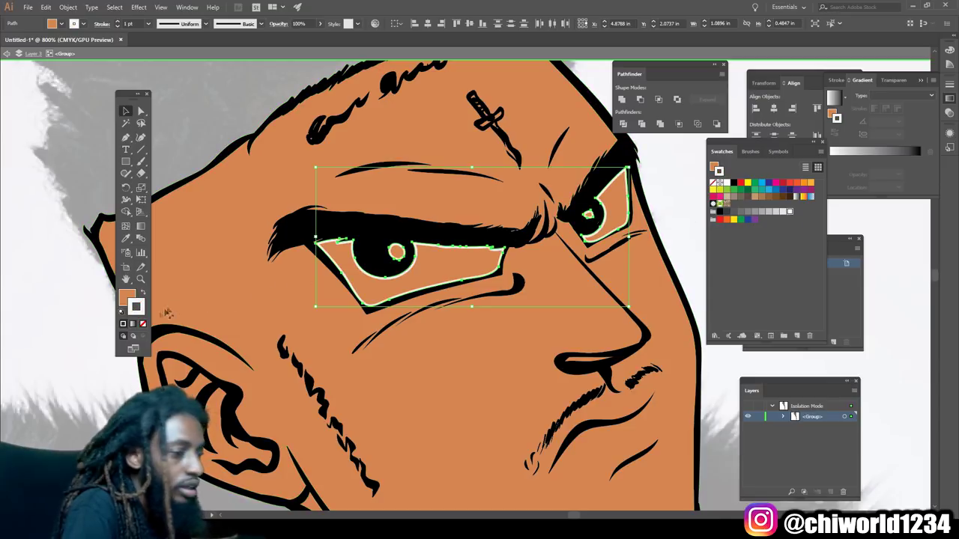
pyautogui.click(137, 307)
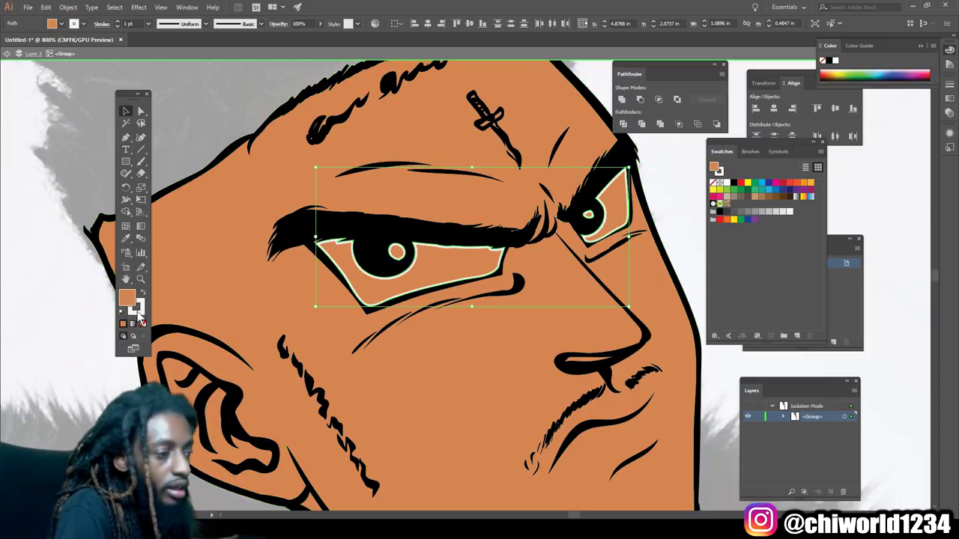
pyautogui.click(143, 325)
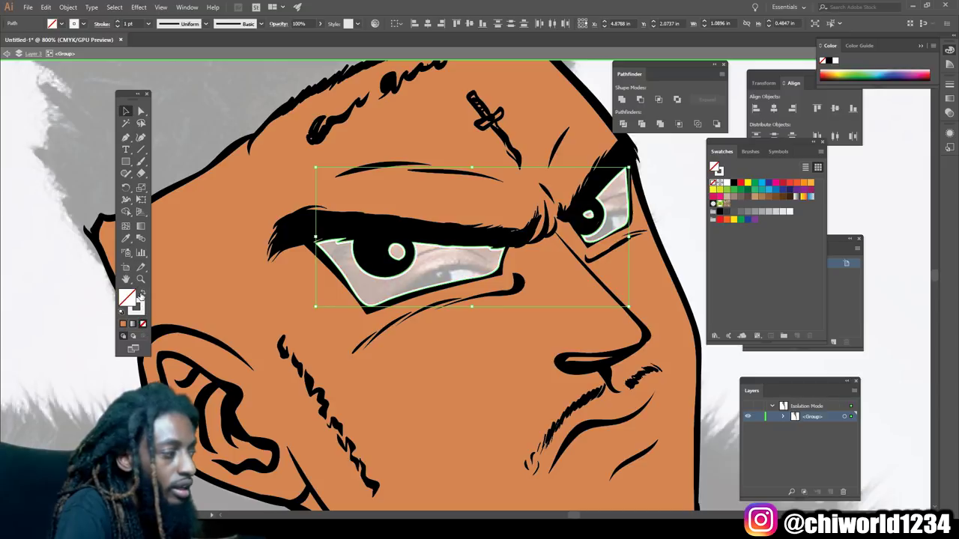
pyautogui.click(140, 295)
pyautogui.click(684, 202)
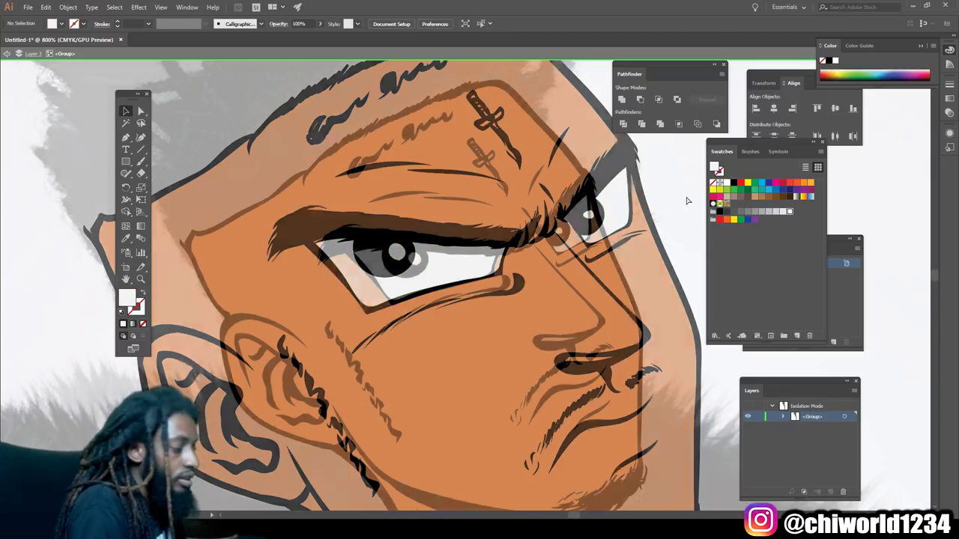
# - Exit isolation, unlock Layer 1, and select the reference photo
pyautogui.hotkey('ctrl', '-')
pyautogui.hotkey('ctrl', '-')
pyautogui.hotkey('ctrl', '-')
pyautogui.hotkey('ctrl', '-')
pyautogui.hotkey('ctrl', '-')
pyautogui.scroll(-2, 591, 293)
pyautogui.doubleClick(594, 289)
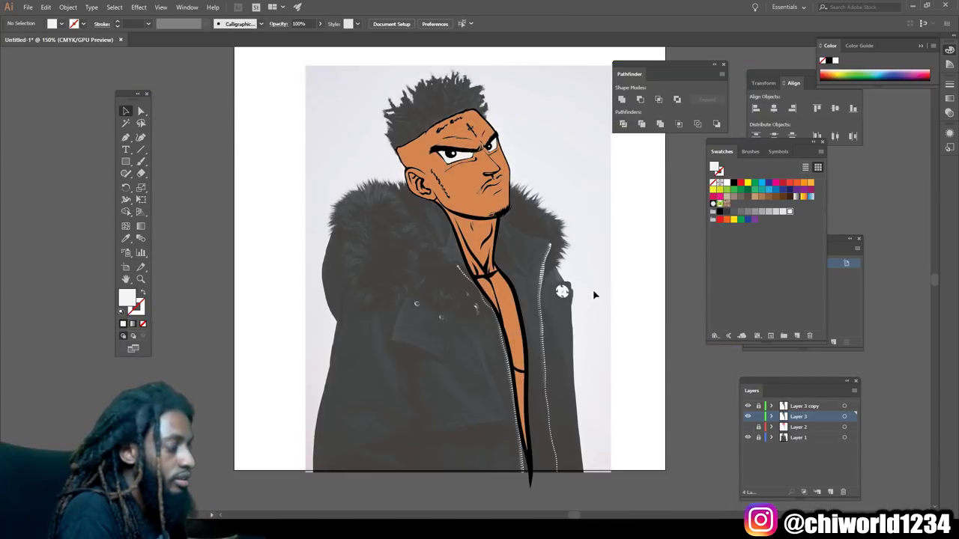
pyautogui.hotkey('ctrl', '+')
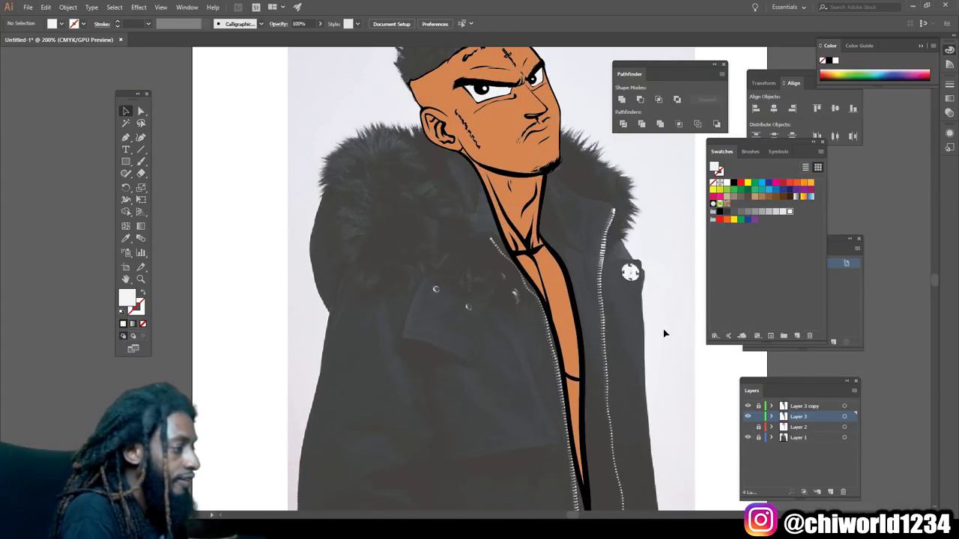
pyautogui.click(758, 438)
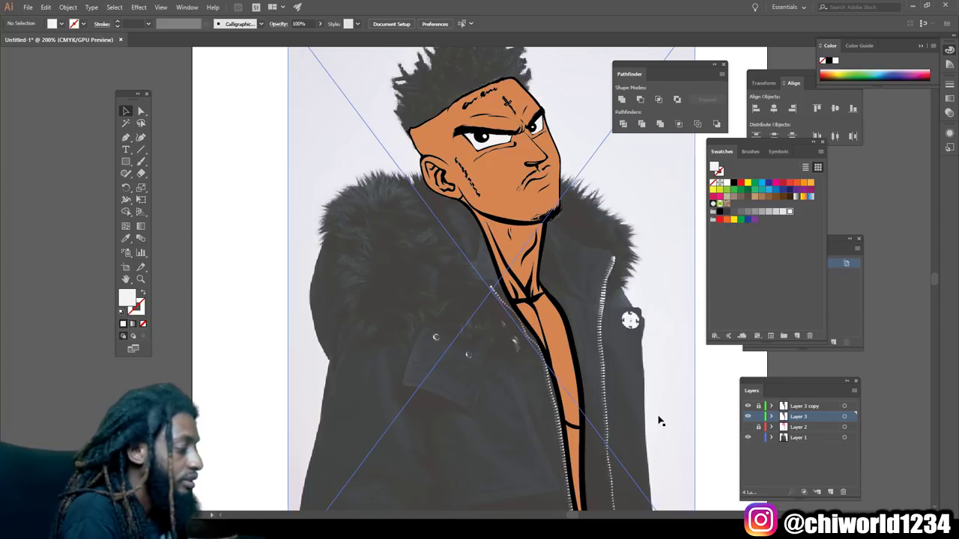
pyautogui.click(657, 406)
# - Raise the reference photo's opacity to 100%, deselect it, and zoom in close on the face
pyautogui.click(404, 24)
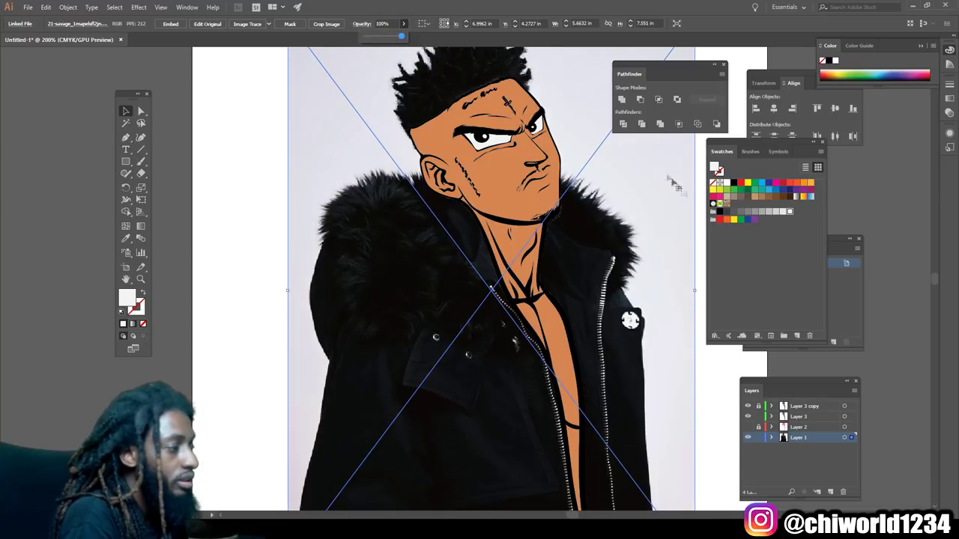
pyautogui.click(883, 185)
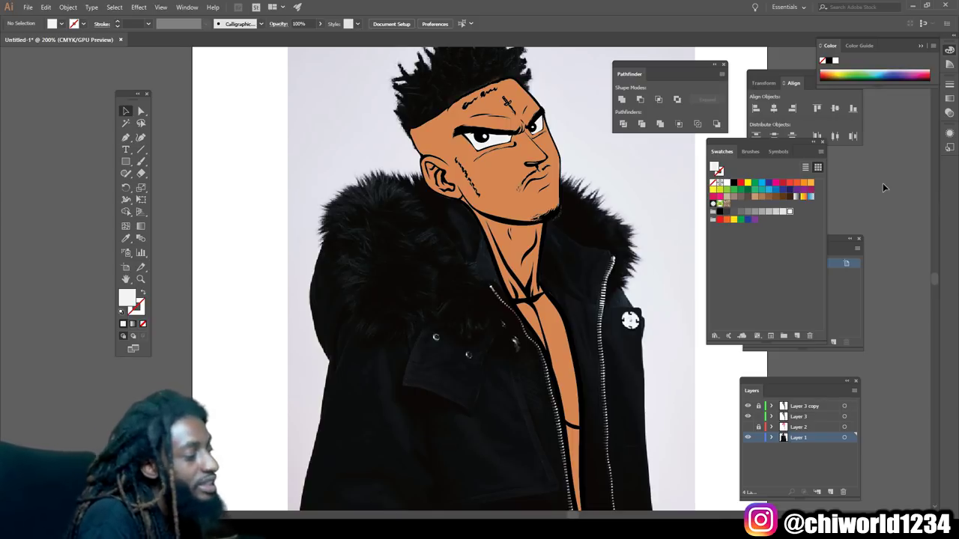
pyautogui.hotkey('ctrl', '=')
pyautogui.hotkey('ctrl', '=')
pyautogui.hotkey('ctrl', '=')
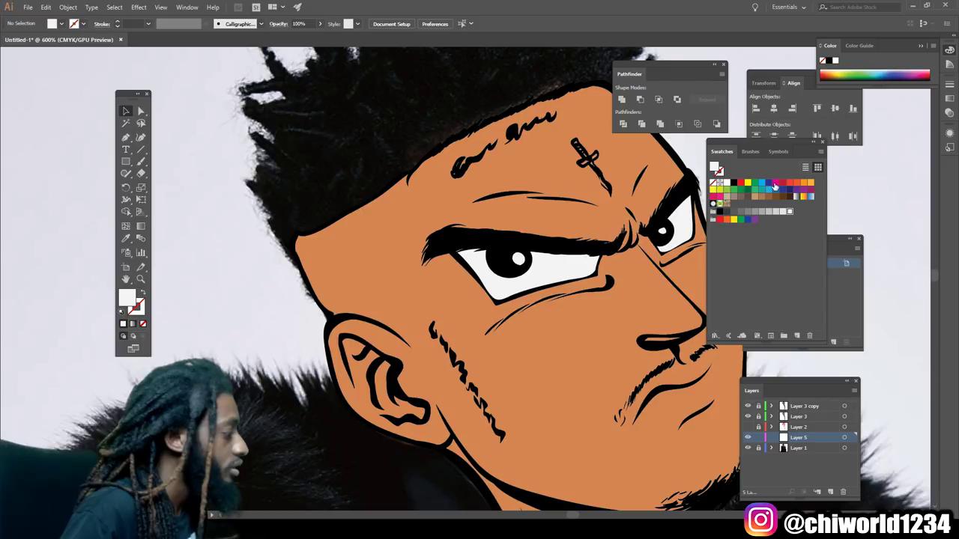
# - Pick magenta for the Paintbrush, undo a stray cheek stroke, and move Layer 5 below Layer 3 copy
pyautogui.click(775, 182)
pyautogui.click(141, 161)
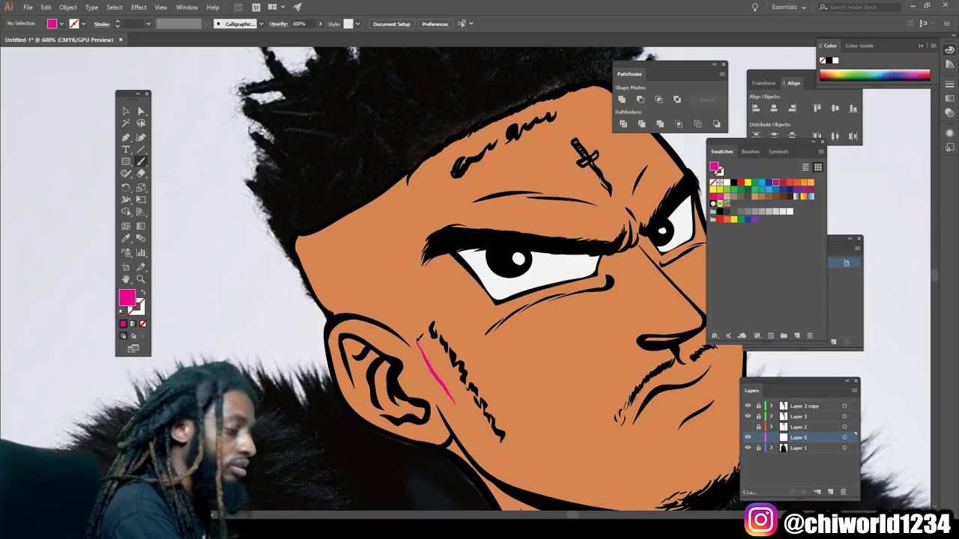
pyautogui.hotkey('ctrl', 'z')
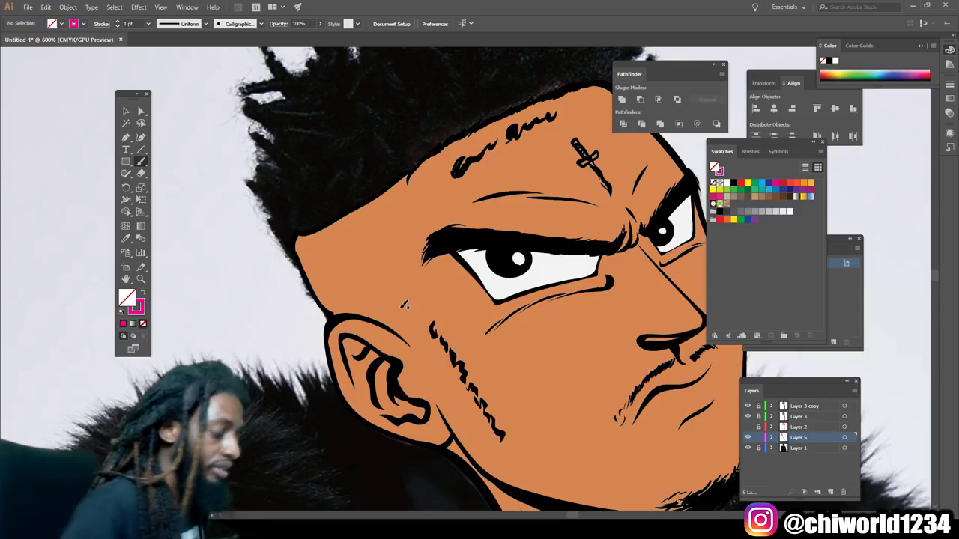
pyautogui.hotkey('shift', 'x')
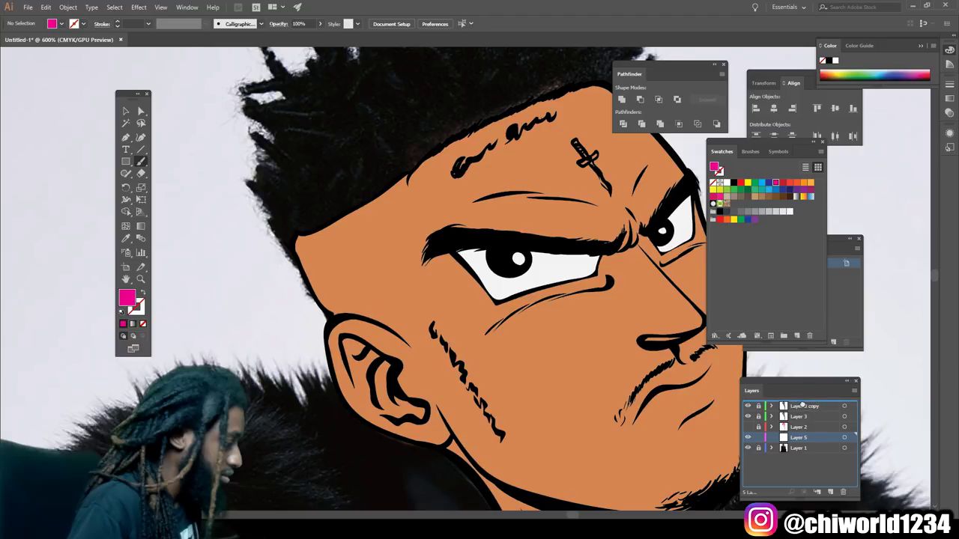
pyautogui.moveTo(803, 412); pyautogui.dragTo(800, 412)
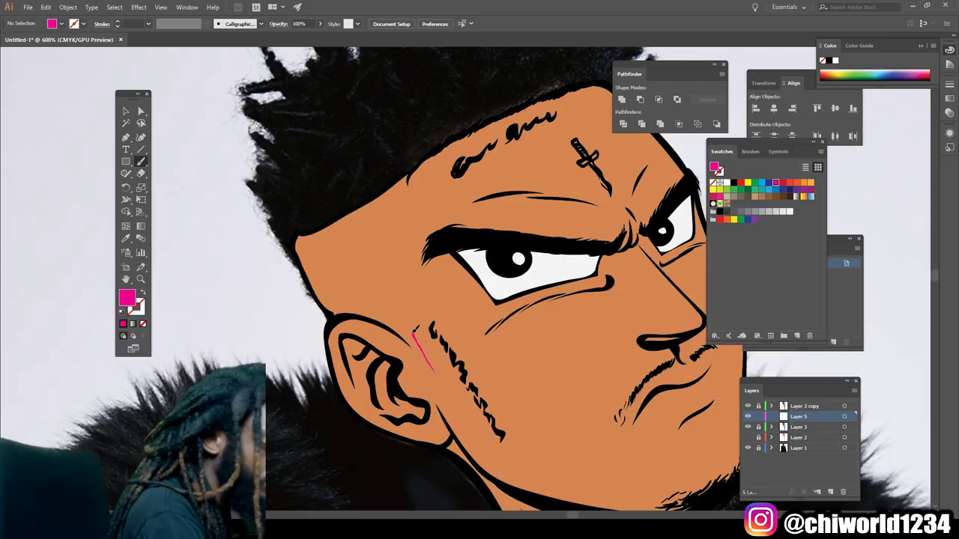
# - Brush a solid magenta shape along the side of the head above the ear
pyautogui.moveTo(390, 246); pyautogui.dragTo(414, 211)
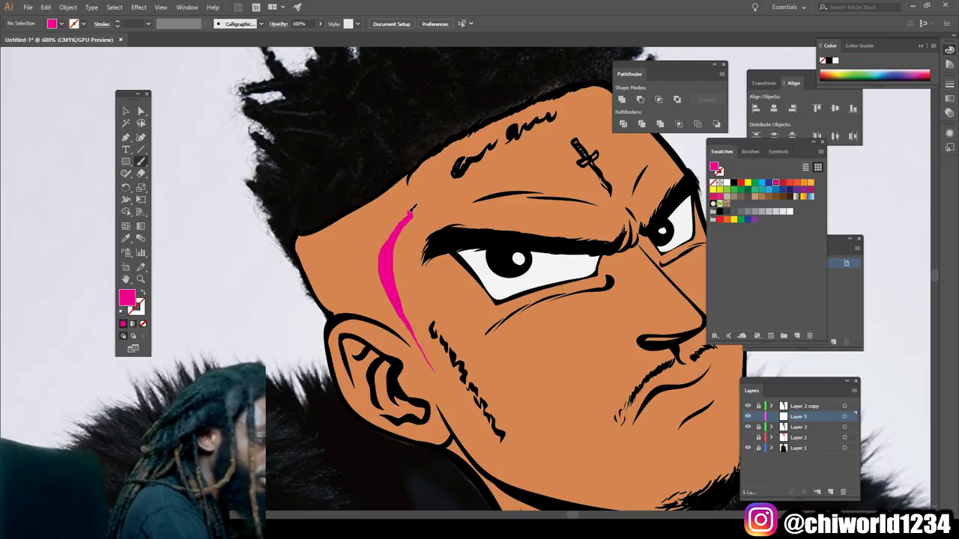
pyautogui.moveTo(403, 187); pyautogui.dragTo(391, 161)
pyautogui.hotkey('shift', 'x')
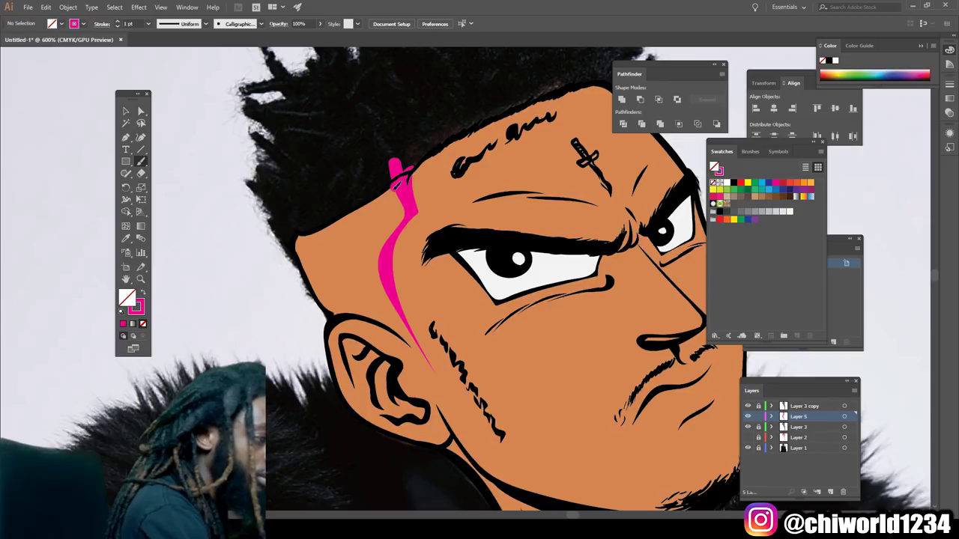
pyautogui.moveTo(372, 205); pyautogui.dragTo(306, 233)
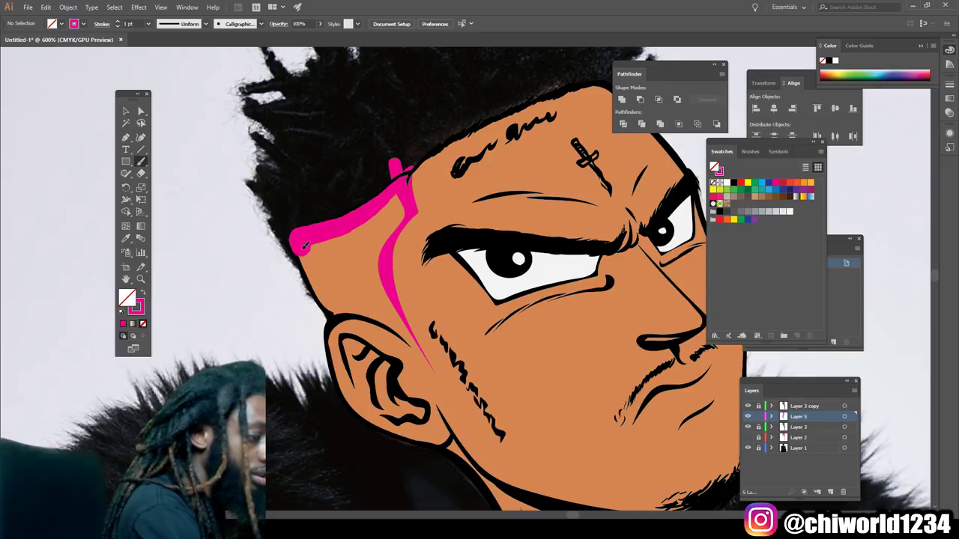
pyautogui.moveTo(327, 292); pyautogui.dragTo(332, 307)
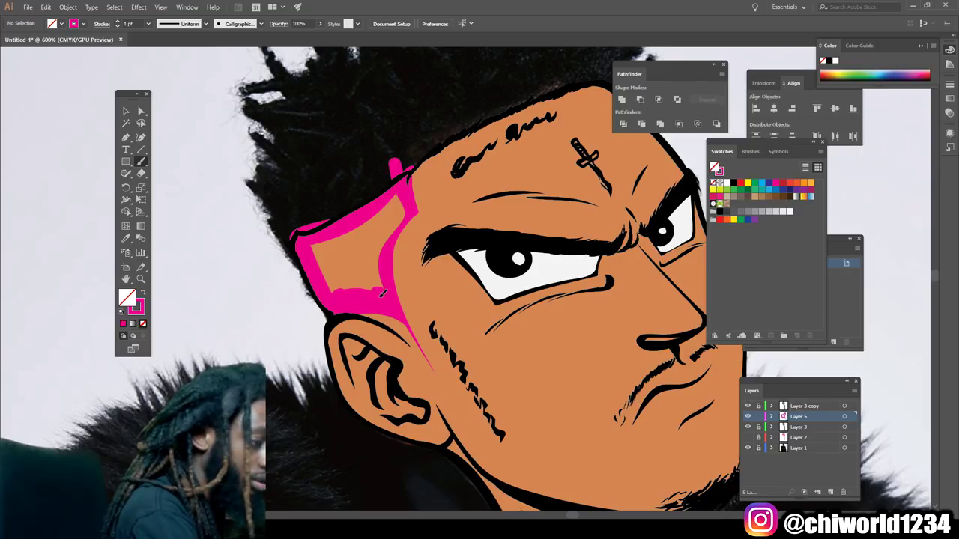
pyautogui.moveTo(374, 257)
pyautogui.mouseDown()
pyautogui.moveTo(333, 277)
pyautogui.moveTo(318, 251)
pyautogui.moveTo(380, 233)
pyautogui.moveTo(383, 206)
pyautogui.mouseUp()
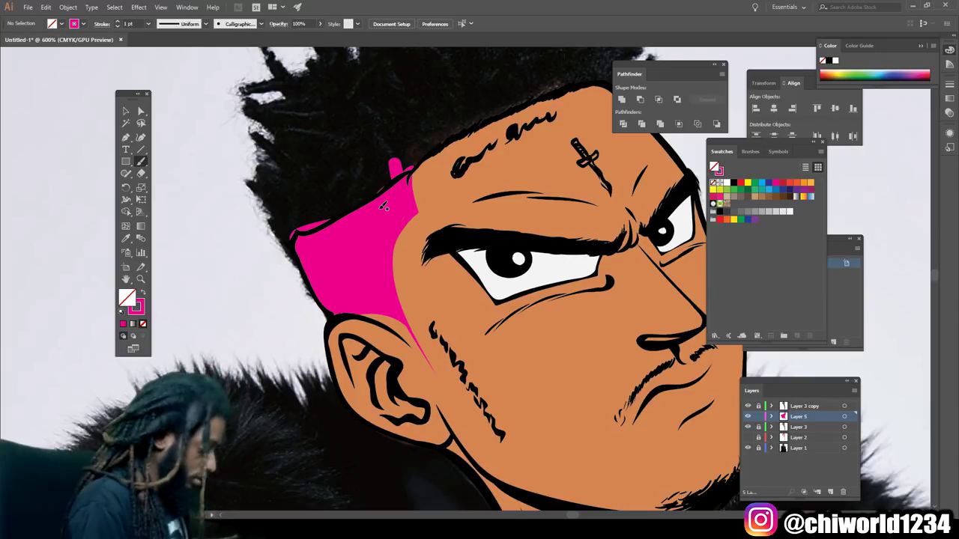
pyautogui.scroll(-2, 384, 207)
pyautogui.scroll(-2, 524, 284)
pyautogui.scroll(-1, 627, 338)
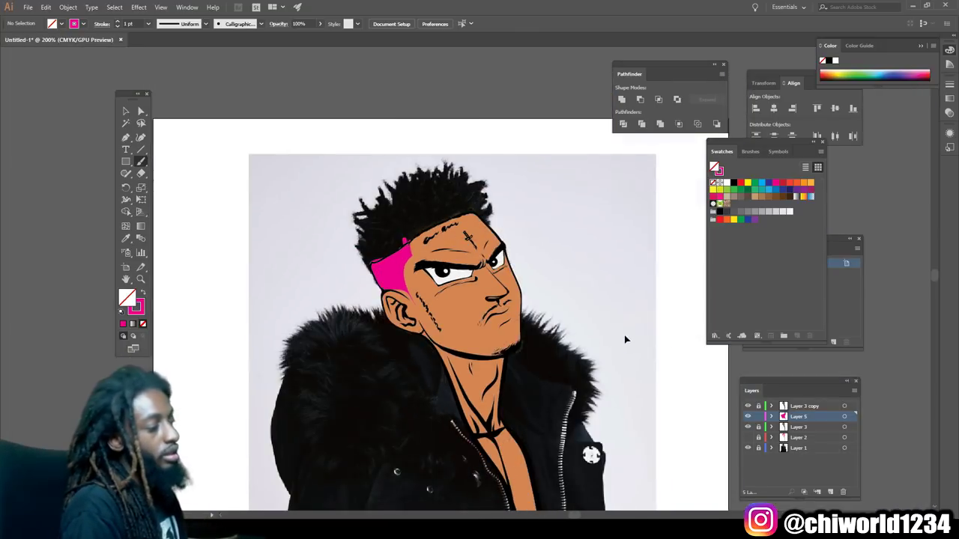
# - Expand the magenta brush strokes into outlines and merge them into one shape
pyautogui.scroll(3, 624, 337)
pyautogui.scroll(1, 624, 338)
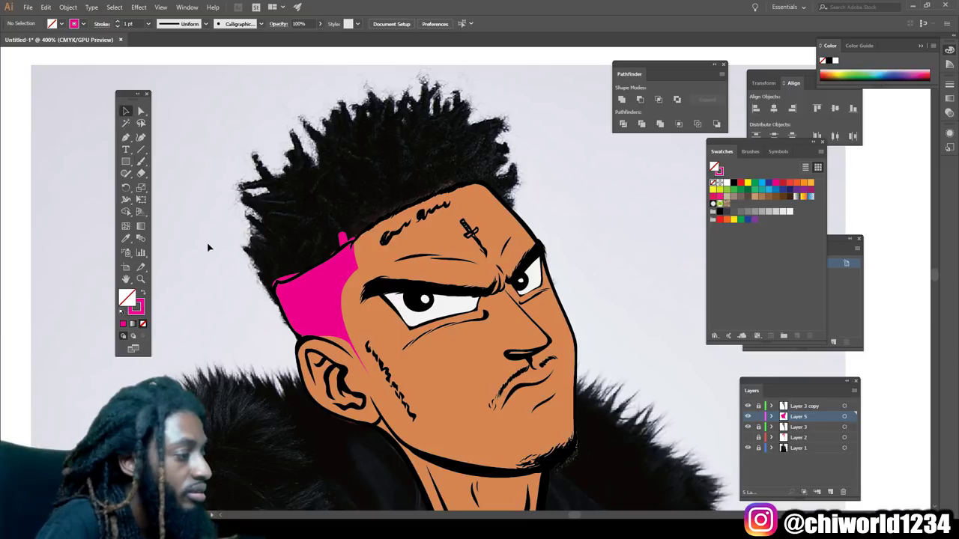
pyautogui.moveTo(383, 266); pyautogui.dragTo(416, 378)
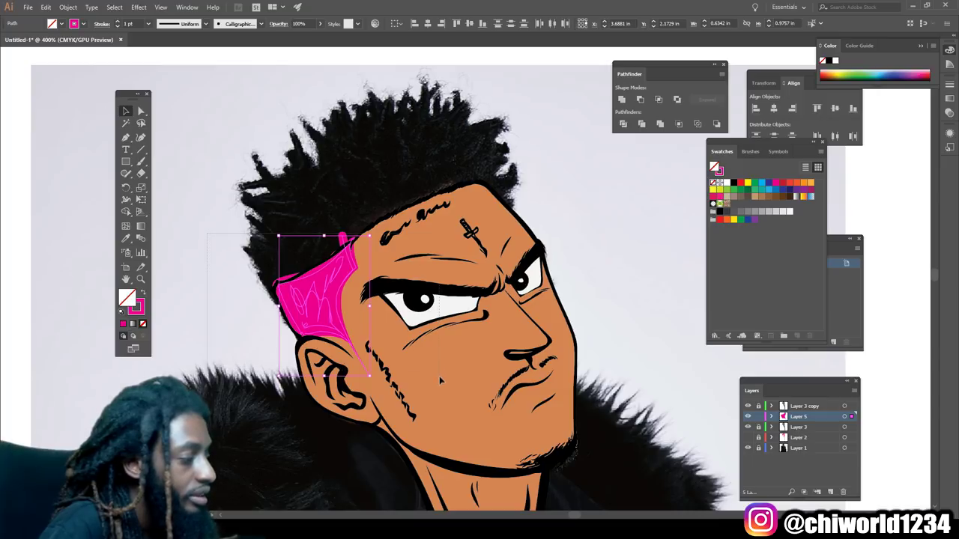
pyautogui.click(69, 7)
pyautogui.click(116, 122)
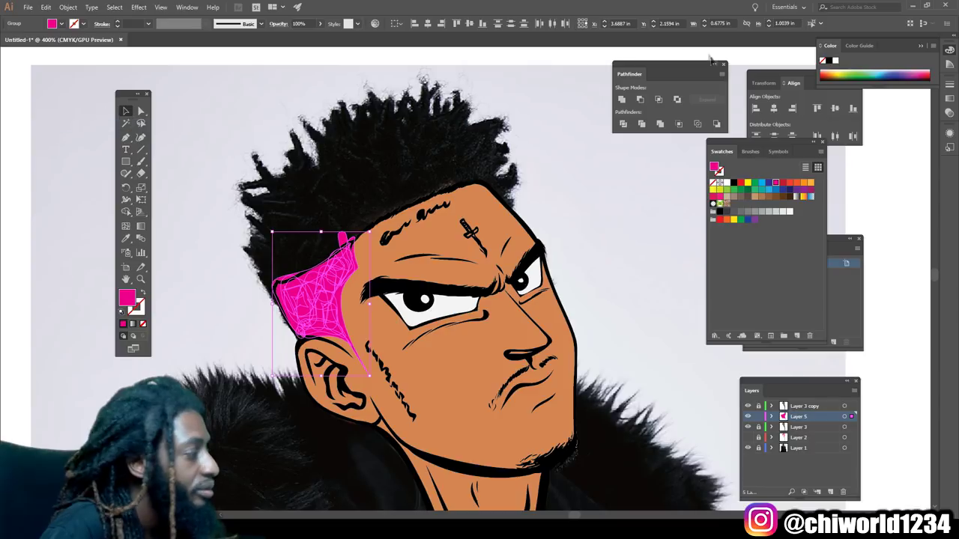
pyautogui.click(665, 129)
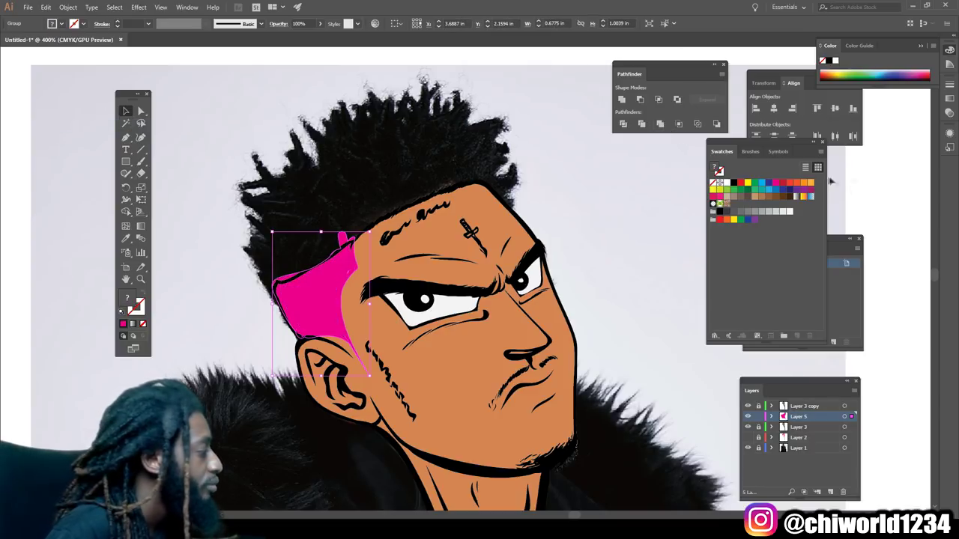
# - Load the Brights gradient library, browse to Fades, and fill the temple shape with a fade
pyautogui.click(716, 336)
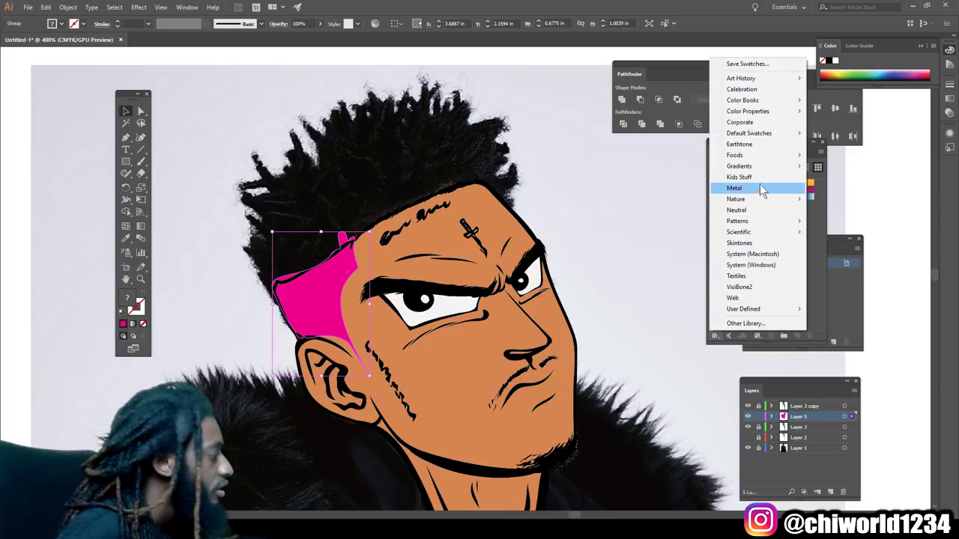
pyautogui.moveTo(757, 166)
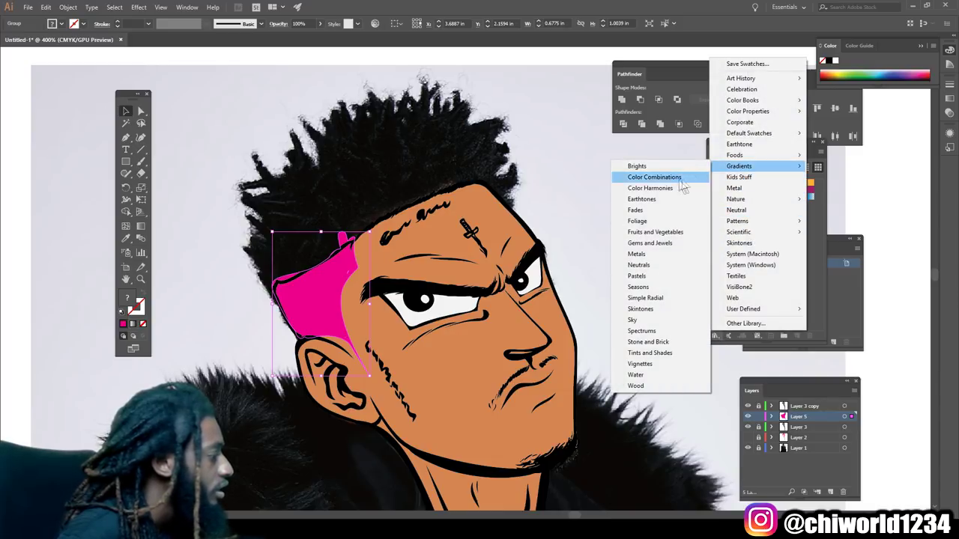
pyautogui.click(663, 168)
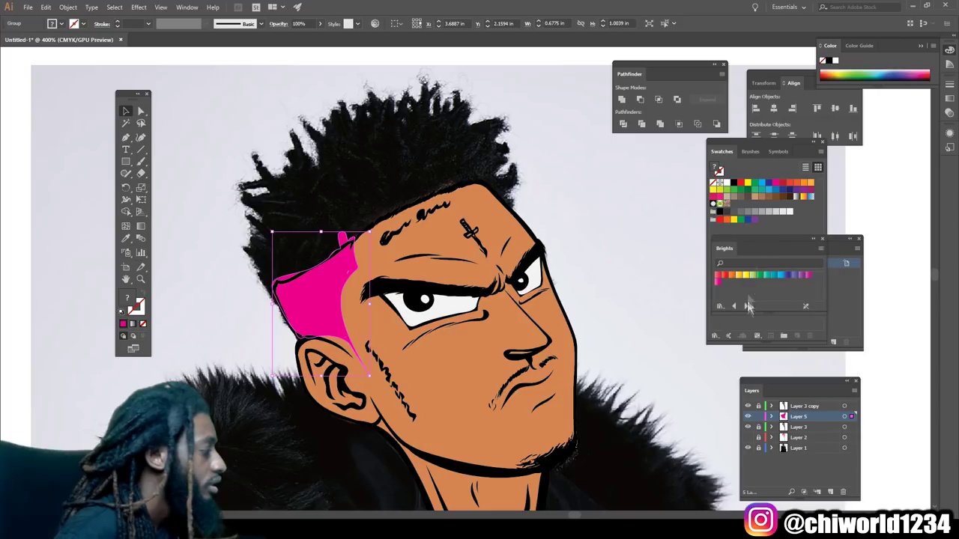
pyautogui.click(745, 306)
pyautogui.click(745, 305)
pyautogui.click(744, 305)
pyautogui.click(744, 305)
pyautogui.click(744, 305)
pyautogui.click(745, 307)
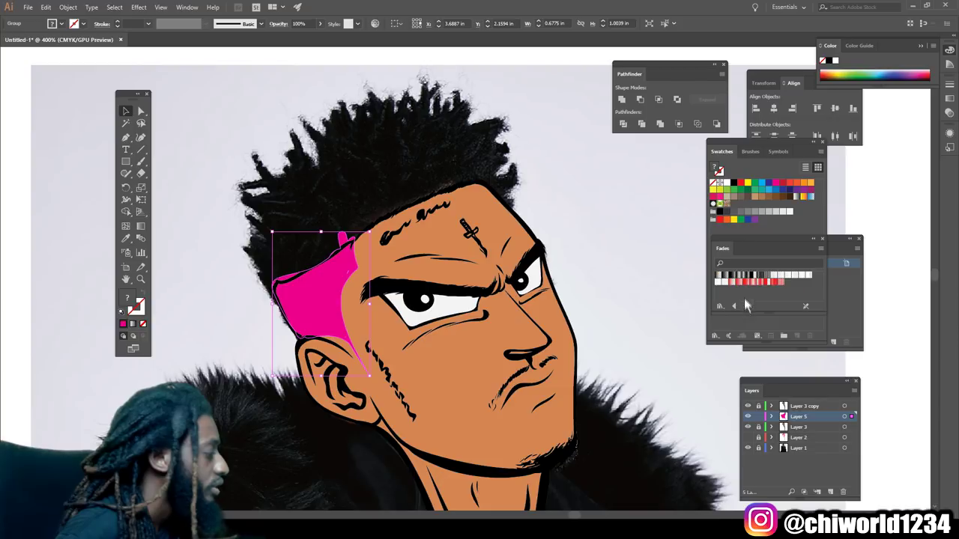
pyautogui.click(717, 277)
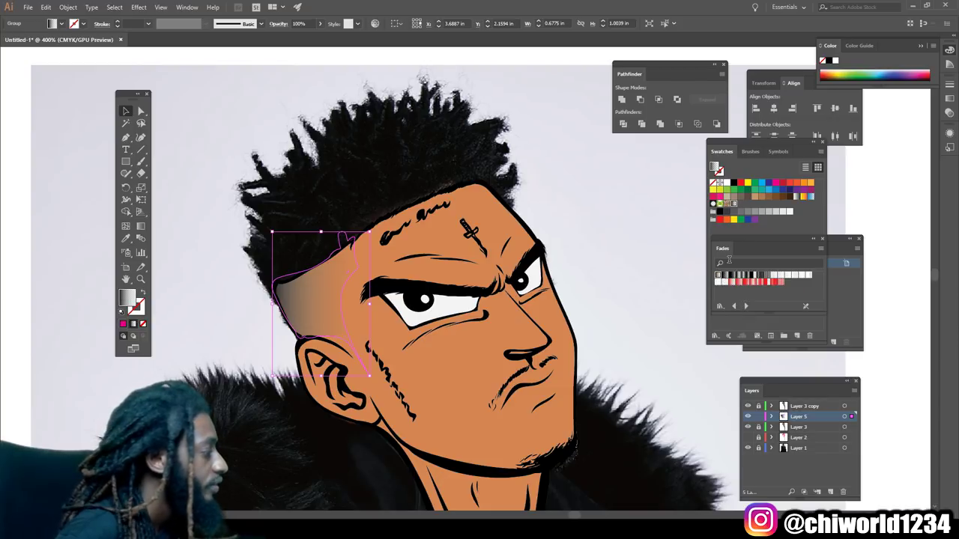
# - Set the temple gradient angle to -44° and fade black into a transparent stop at 75.05%
pyautogui.click(948, 100)
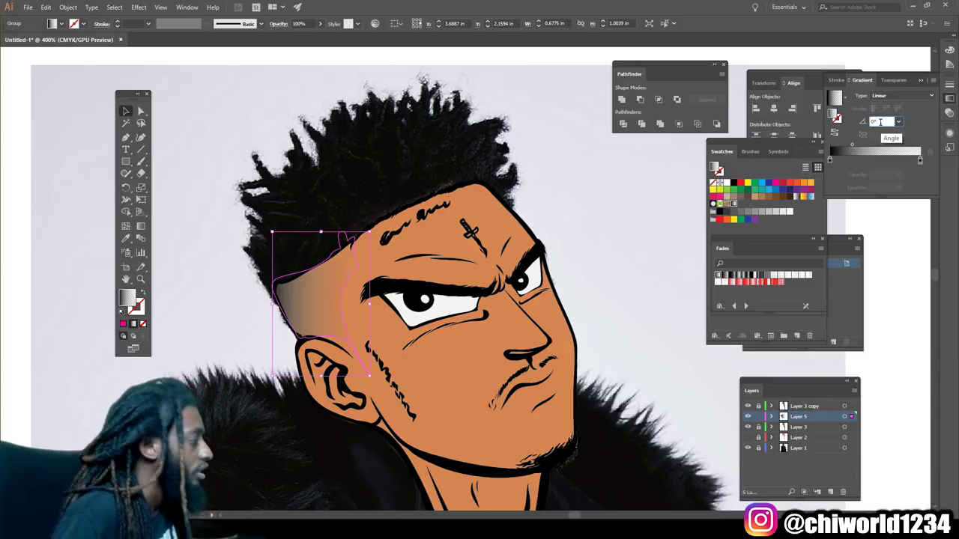
pyautogui.doubleClick(881, 121)
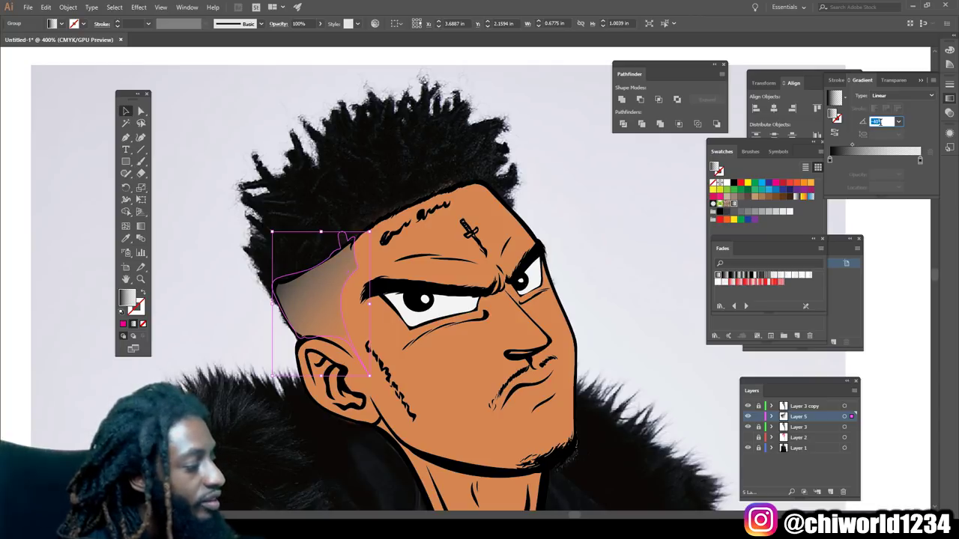
pyautogui.click(851, 147)
pyautogui.moveTo(851, 146); pyautogui.dragTo(892, 148)
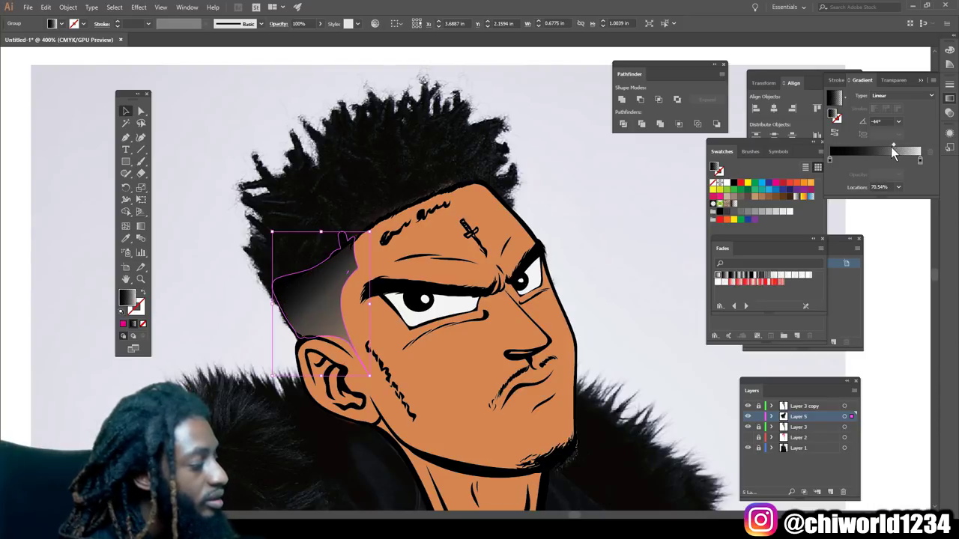
pyautogui.moveTo(891, 147); pyautogui.dragTo(897, 147)
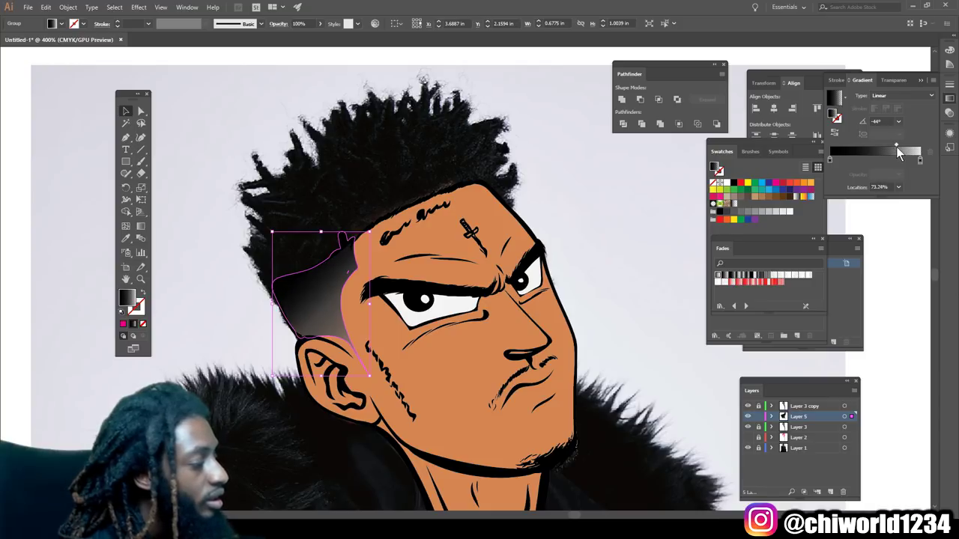
pyautogui.moveTo(897, 146); pyautogui.dragTo(895, 147)
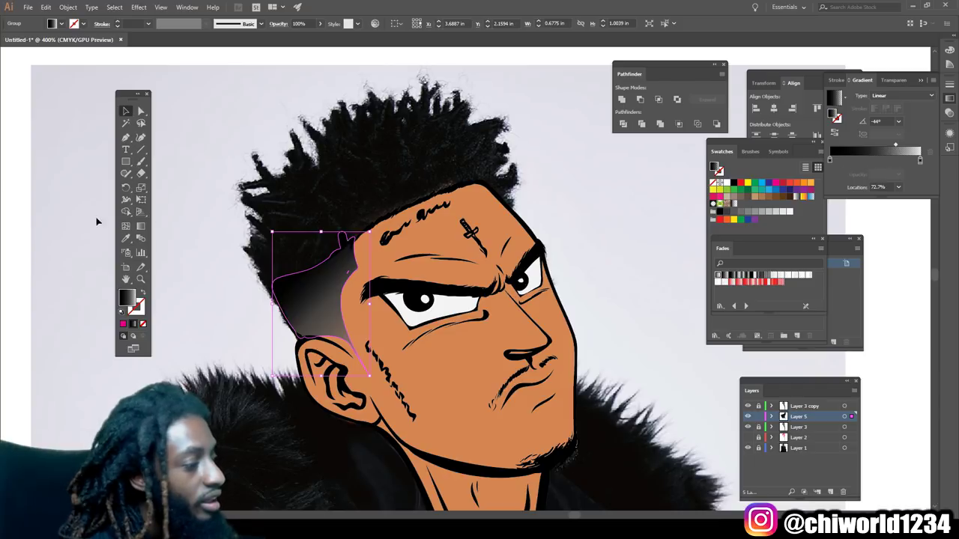
pyautogui.moveTo(921, 160)
pyautogui.mouseDown()
pyautogui.moveTo(896, 146)
pyautogui.moveTo(889, 161)
pyautogui.mouseUp()
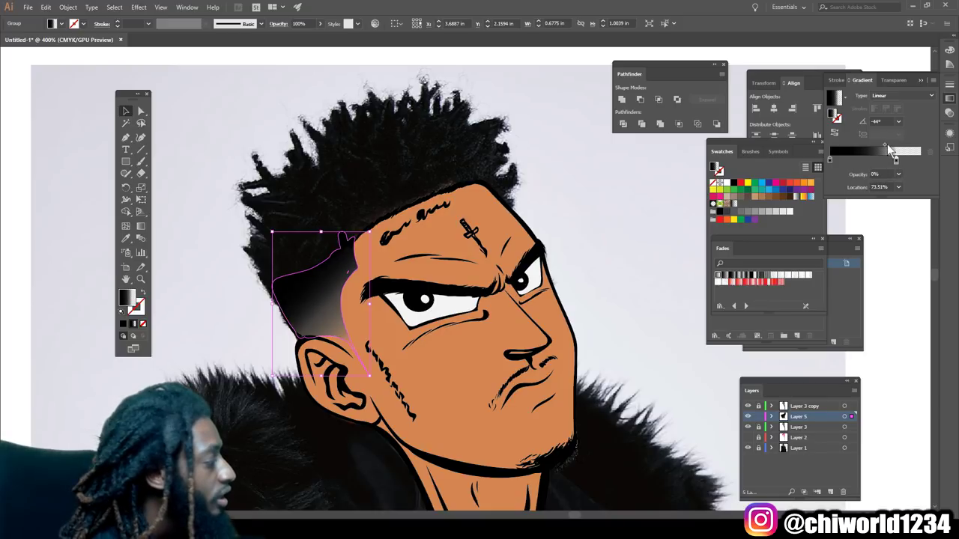
pyautogui.moveTo(880, 145); pyautogui.dragTo(881, 146)
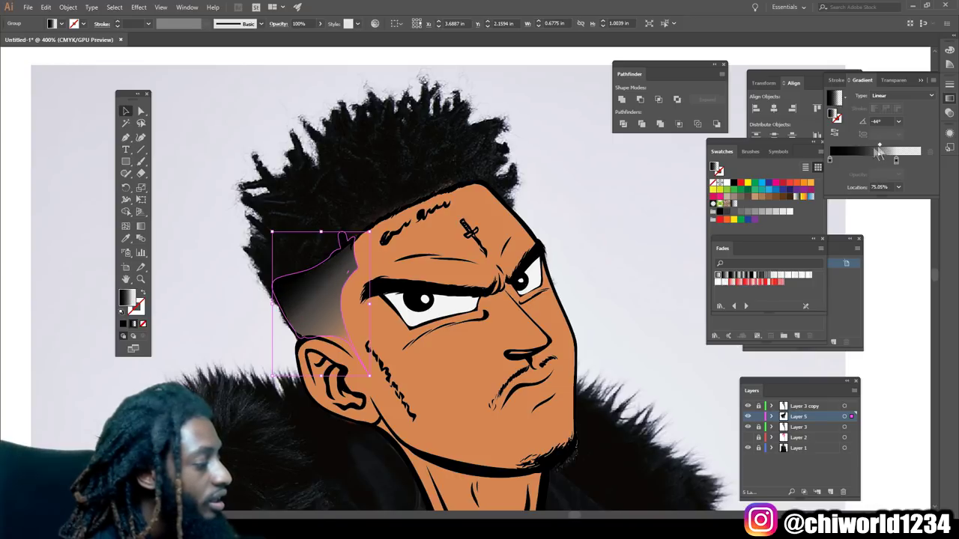
pyautogui.click(590, 164)
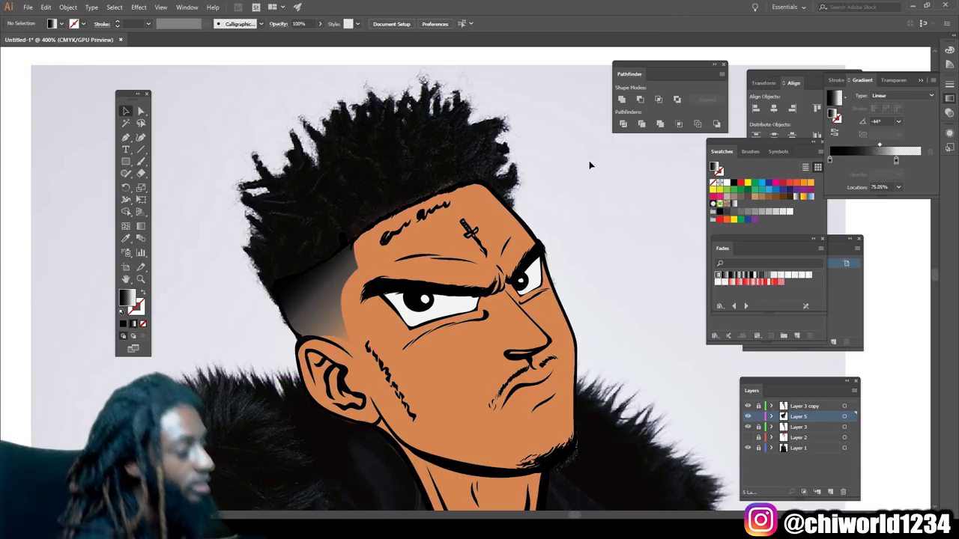
# - Zoom out and back in on the face, then view the jacket and zipper
pyautogui.hotkey('ctrl', '-')
pyautogui.hotkey('ctrl', '-')
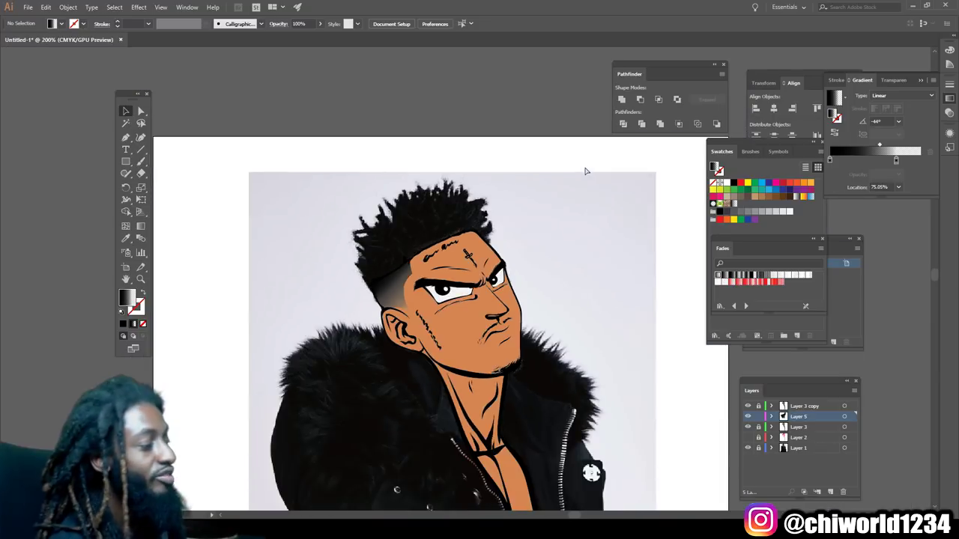
pyautogui.hotkey('ctrl', '-')
pyautogui.hotkey('ctrl', '-')
pyautogui.hotkey('ctrl', '-')
pyautogui.hotkey('ctrl', '+')
pyautogui.hotkey('ctrl', '+')
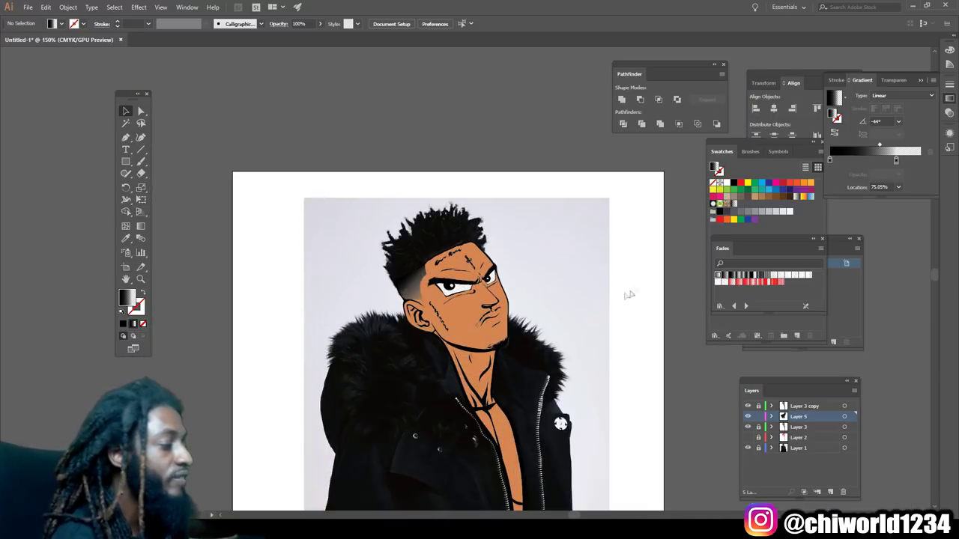
pyautogui.hotkey('ctrl', '+')
pyautogui.hotkey('ctrl', '+')
pyautogui.hotkey('ctrl', '+')
pyautogui.scroll(-1, 652, 345)
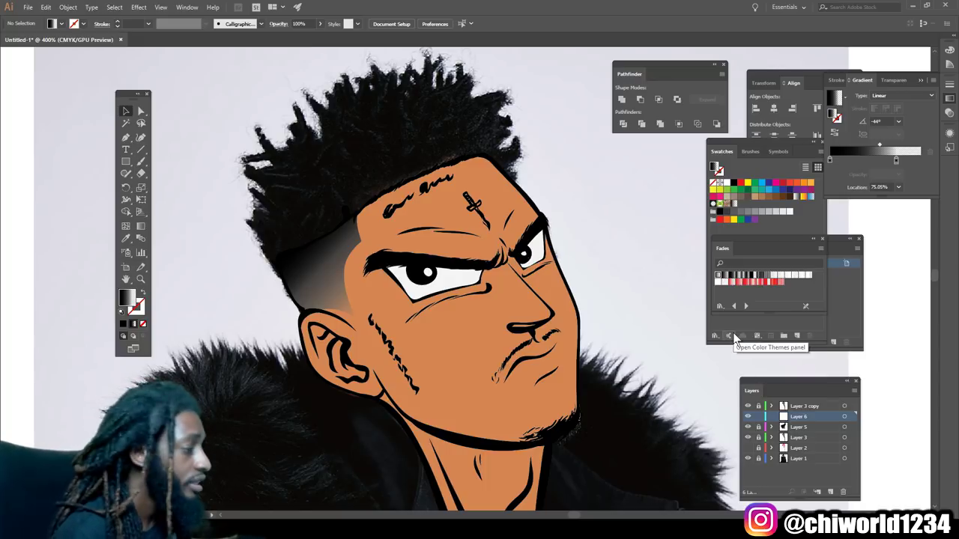
pyautogui.scroll(-4, 594, 313)
pyautogui.hotkey('ctrl', '-')
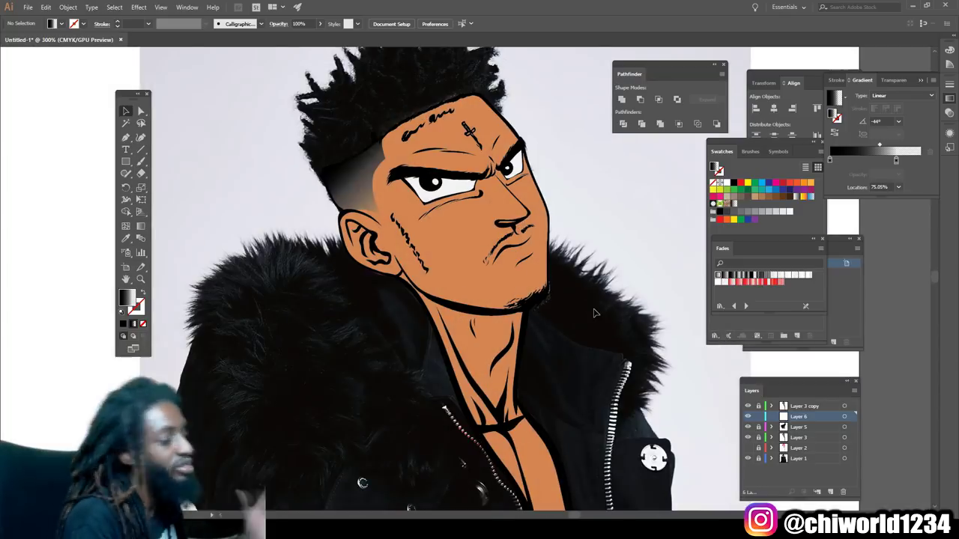
pyautogui.scroll(3, 452, 150)
pyautogui.scroll(2, 452, 149)
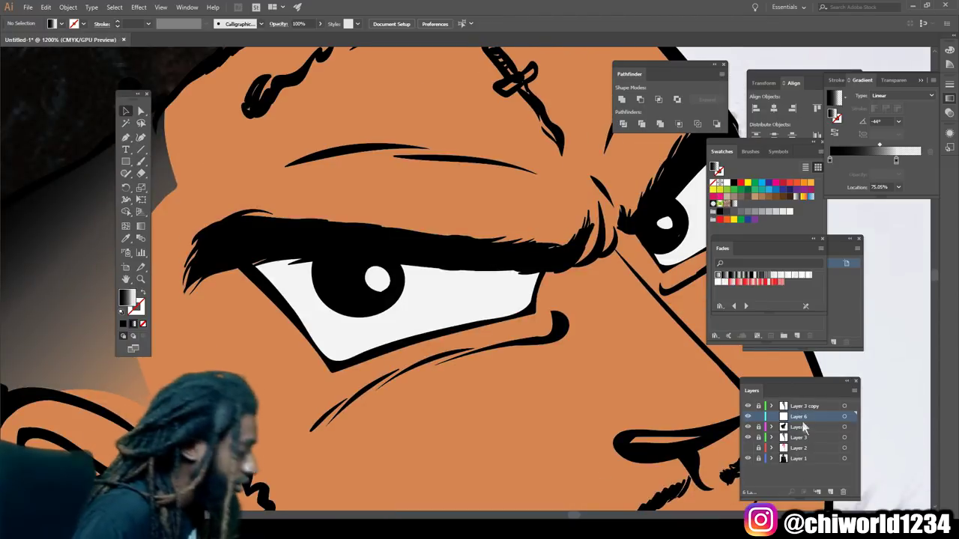
# - Paint light purple shading across the tops of both eye whites
pyautogui.press('b')
pyautogui.doubleClick(126, 298)
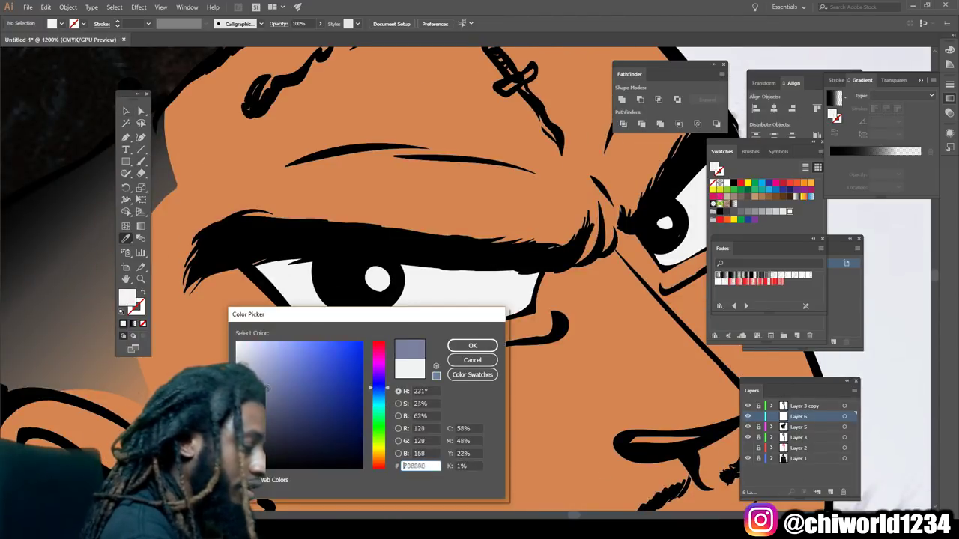
pyautogui.click(469, 342)
pyautogui.moveTo(283, 286); pyautogui.dragTo(250, 259)
pyautogui.moveTo(397, 278); pyautogui.dragTo(547, 264)
pyautogui.scroll(-3, 546, 263)
pyautogui.scroll(4, 447, 305)
pyautogui.moveTo(447, 306)
pyautogui.mouseDown()
pyautogui.moveTo(501, 239)
pyautogui.moveTo(498, 247)
pyautogui.mouseUp()
pyautogui.scroll(-3, 494, 269)
pyautogui.scroll(2, 494, 270)
# - Move Layer 6 below Layer 5 and sample the orange skin, darkening it to brown for the brush
pyautogui.click(126, 239)
pyautogui.moveTo(798, 417); pyautogui.dragTo(799, 435)
pyautogui.click(420, 248)
pyautogui.doubleClick(126, 298)
pyautogui.click(316, 396)
pyautogui.click(472, 346)
pyautogui.scroll(-1, 480, 300)
pyautogui.hotkey('shift', 'x')
pyautogui.press('b')
# - Paint brown shadows over the upper cheek, lower cheek and jaw, and along the nose
pyautogui.moveTo(580, 449)
pyautogui.mouseDown()
pyautogui.moveTo(565, 382)
pyautogui.moveTo(608, 337)
pyautogui.moveTo(352, 198)
pyautogui.mouseUp()
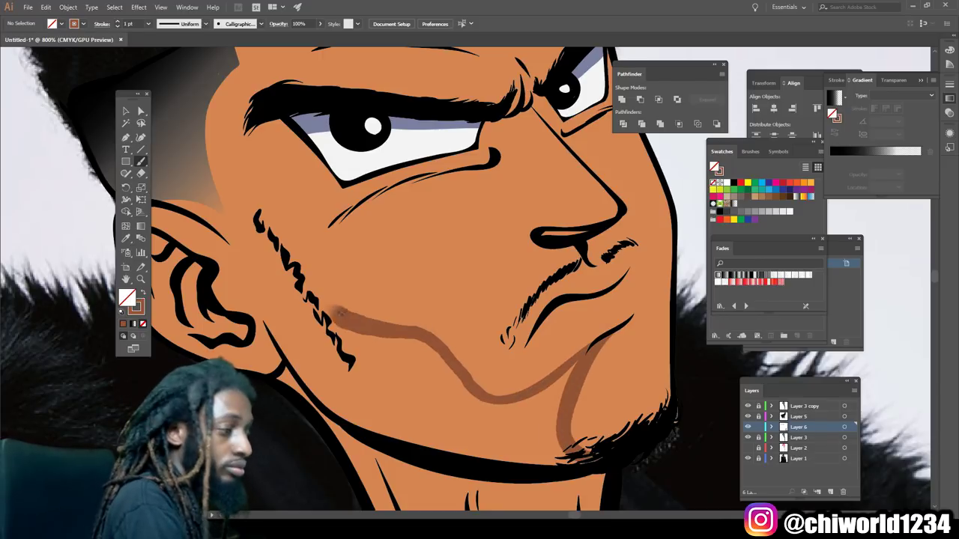
pyautogui.moveTo(405, 187)
pyautogui.mouseDown()
pyautogui.moveTo(300, 228)
pyautogui.moveTo(314, 150)
pyautogui.mouseUp()
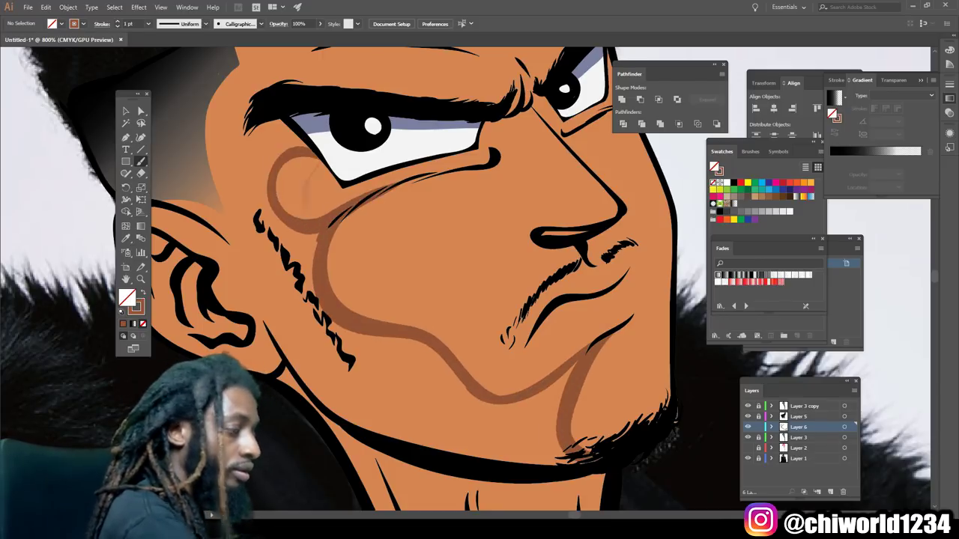
pyautogui.scroll(-5, 337, 225)
pyautogui.scroll(4, 524, 311)
pyautogui.moveTo(555, 284)
pyautogui.mouseDown()
pyautogui.moveTo(517, 389)
pyautogui.moveTo(420, 375)
pyautogui.moveTo(330, 300)
pyautogui.moveTo(397, 382)
pyautogui.mouseUp()
pyautogui.scroll(-4, 480, 351)
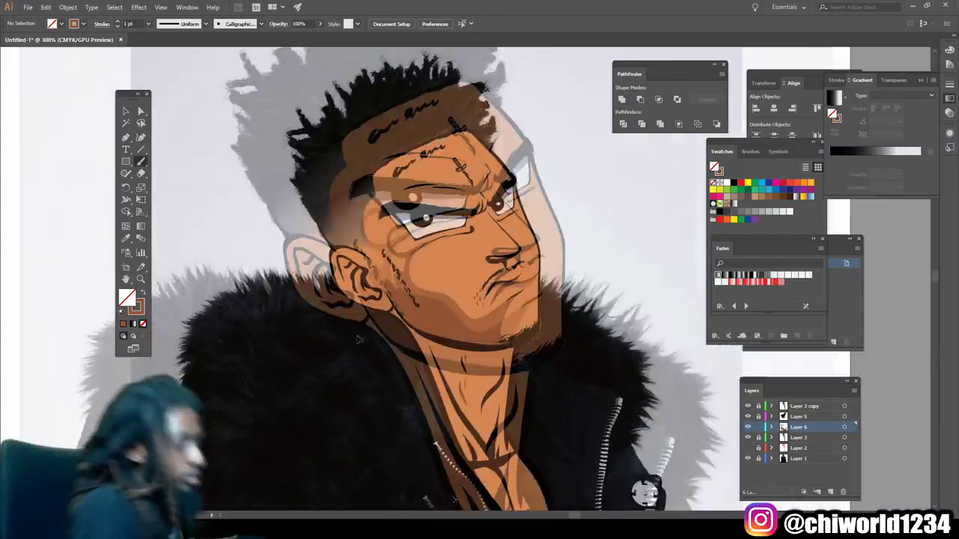
pyautogui.scroll(4, 480, 351)
pyautogui.scroll(2, 480, 350)
pyautogui.moveTo(431, 168)
pyautogui.mouseDown()
pyautogui.moveTo(524, 360)
pyautogui.moveTo(457, 370)
pyautogui.mouseUp()
pyautogui.moveTo(412, 187); pyautogui.dragTo(486, 350)
pyautogui.moveTo(480, 262); pyautogui.dragTo(501, 363)
pyautogui.moveTo(468, 157); pyautogui.dragTo(491, 221)
pyautogui.scroll(-3, 479, 224)
pyautogui.scroll(2, 449, 224)
# - Add brown shadow to the left forehead, cheek, jaw, ear folds and under the left eye
pyautogui.moveTo(419, 142); pyautogui.dragTo(389, 209)
pyautogui.moveTo(360, 165)
pyautogui.mouseDown()
pyautogui.moveTo(427, 225)
pyautogui.moveTo(352, 248)
pyautogui.moveTo(232, 341)
pyautogui.moveTo(378, 258)
pyautogui.moveTo(337, 364)
pyautogui.mouseUp()
pyautogui.moveTo(359, 300); pyautogui.dragTo(300, 449)
pyautogui.moveTo(419, 389); pyautogui.dragTo(337, 375)
pyautogui.scroll(-5, 337, 374)
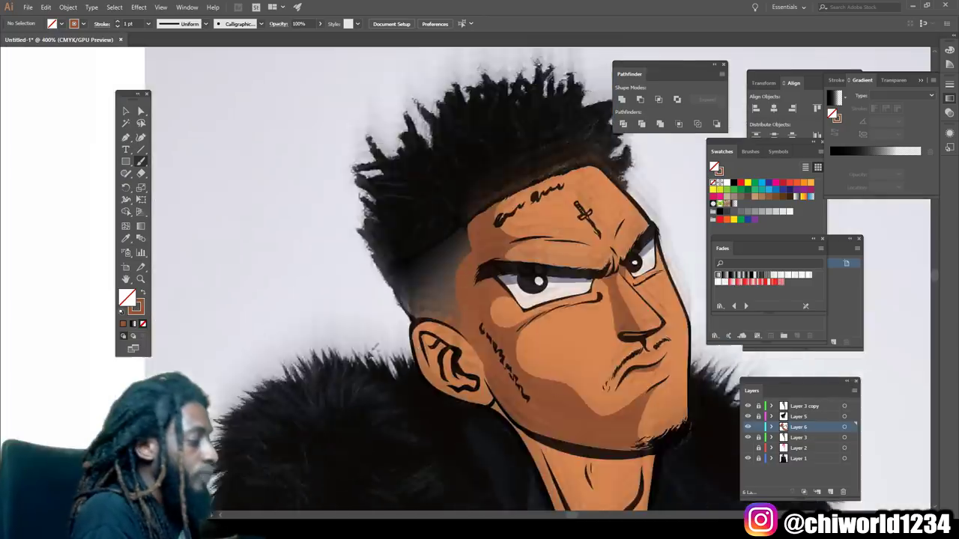
pyautogui.scroll(6, 353, 352)
pyautogui.moveTo(375, 337); pyautogui.dragTo(416, 419)
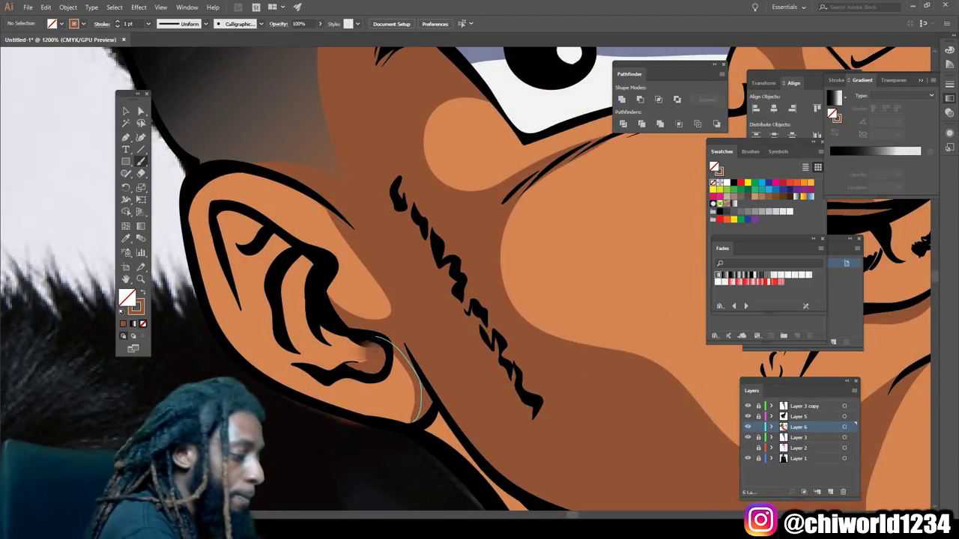
pyautogui.moveTo(367, 359)
pyautogui.mouseDown()
pyautogui.moveTo(277, 255)
pyautogui.moveTo(225, 217)
pyautogui.moveTo(229, 270)
pyautogui.mouseUp()
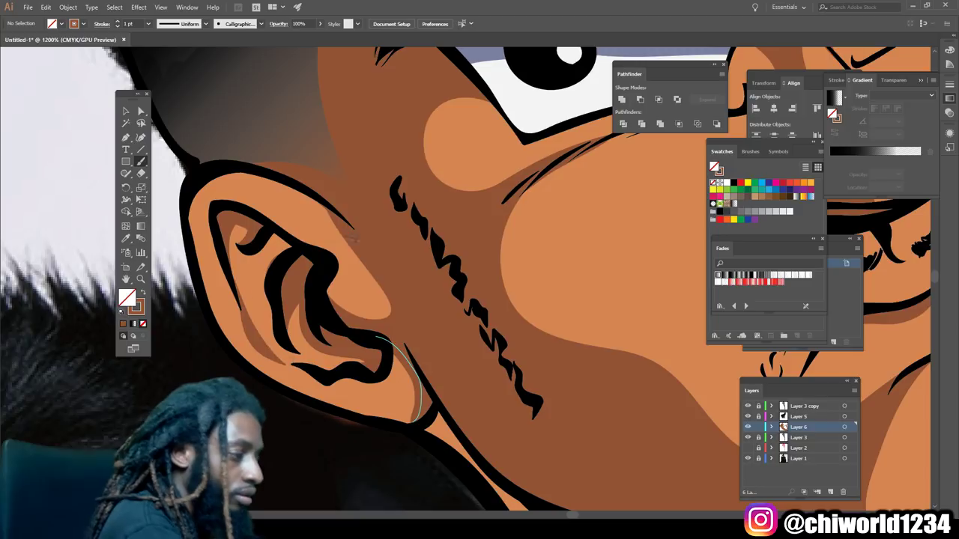
pyautogui.scroll(-5, 560, 380)
pyautogui.scroll(4, 560, 380)
pyautogui.scroll(2, 560, 380)
pyautogui.moveTo(464, 266); pyautogui.dragTo(371, 300)
# - Add a faint shadow stroke along the nose, fit the artboard in view, and create Layer 7
pyautogui.scroll(3, 515, 134)
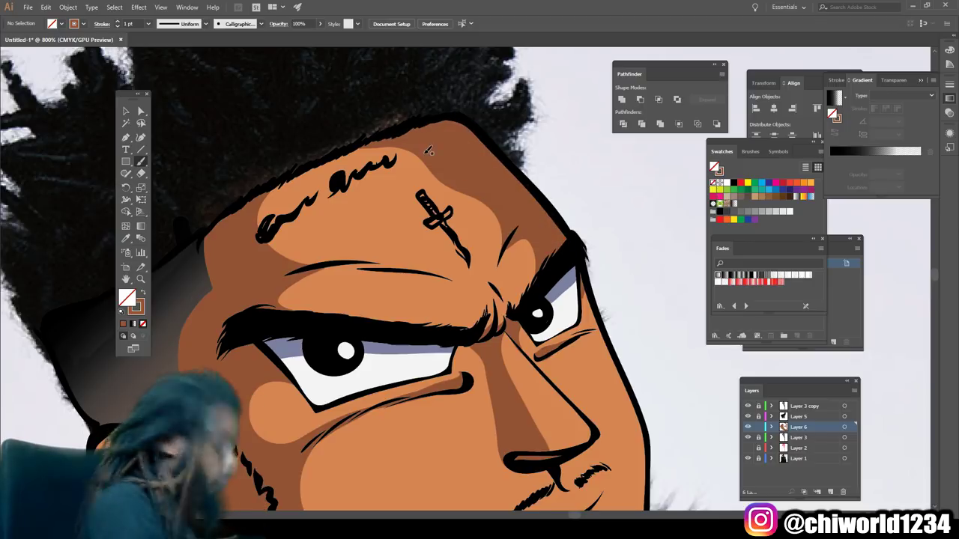
pyautogui.scroll(-3, 574, 315)
pyautogui.scroll(3, 574, 315)
pyautogui.moveTo(408, 201); pyautogui.dragTo(491, 266)
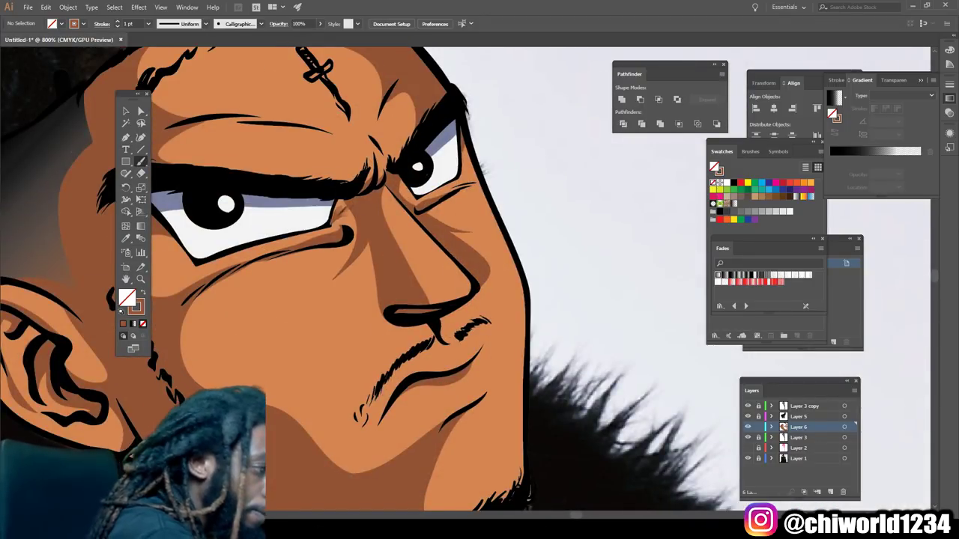
pyautogui.scroll(-3, 337, 277)
pyautogui.scroll(3, 336, 276)
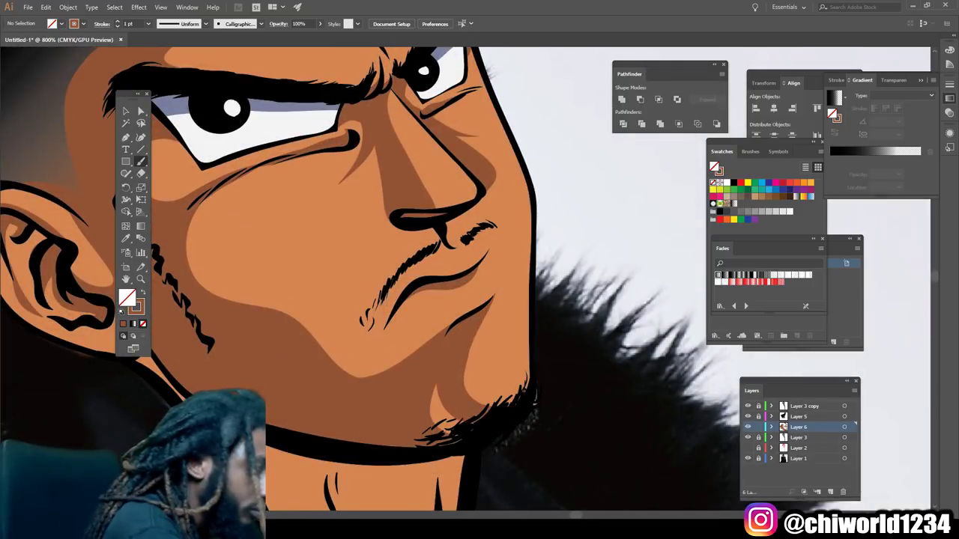
pyautogui.scroll(-5, 485, 203)
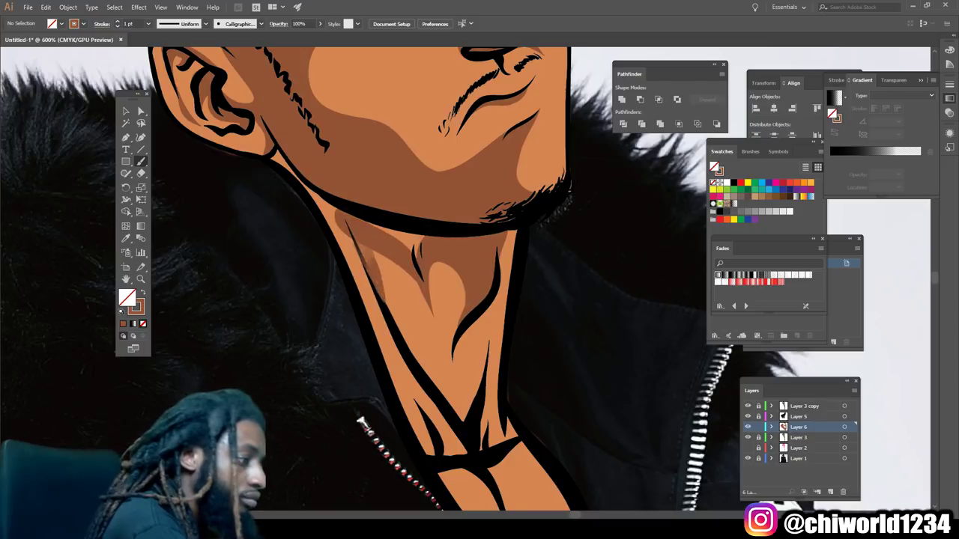
pyautogui.scroll(1, 360, 421)
pyautogui.scroll(-4, 539, 426)
pyautogui.scroll(4, 539, 426)
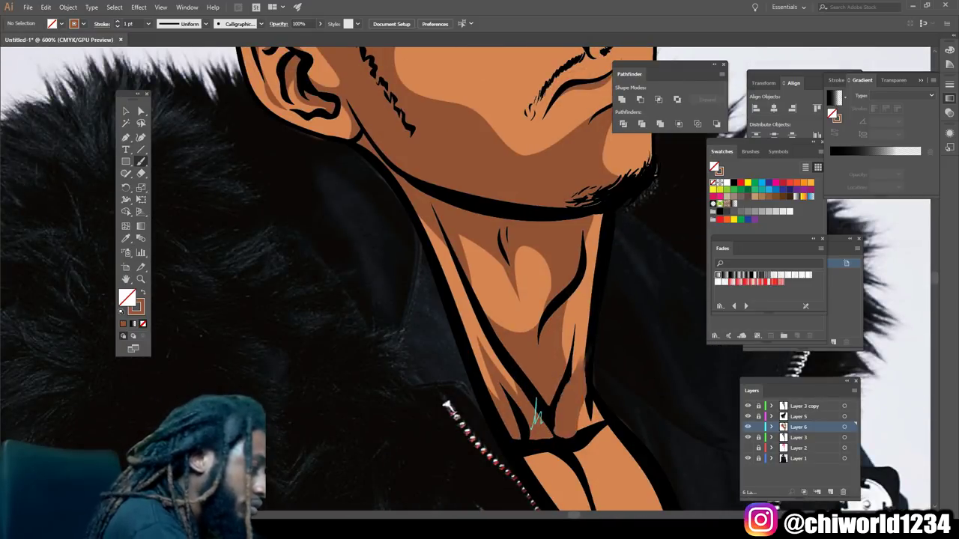
pyautogui.scroll(-4, 584, 412)
pyautogui.scroll(2, 496, 235)
pyautogui.scroll(2, 495, 235)
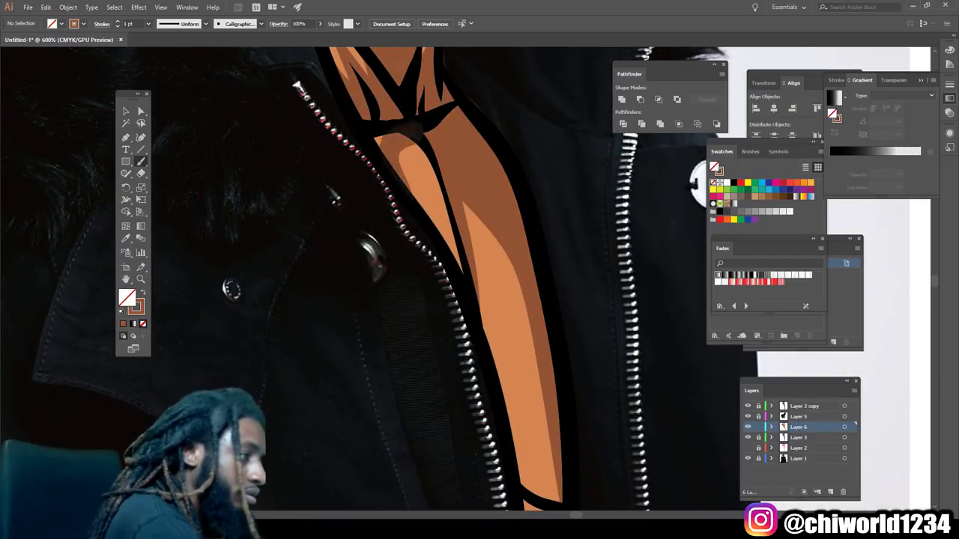
pyautogui.scroll(-3, 334, 197)
pyautogui.scroll(3, 335, 197)
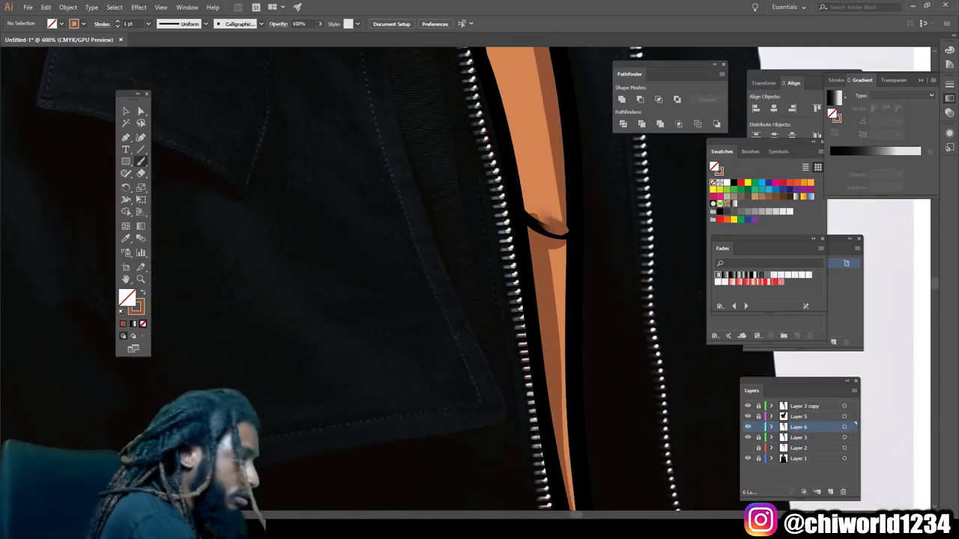
pyautogui.hotkey('ctrl', '0')
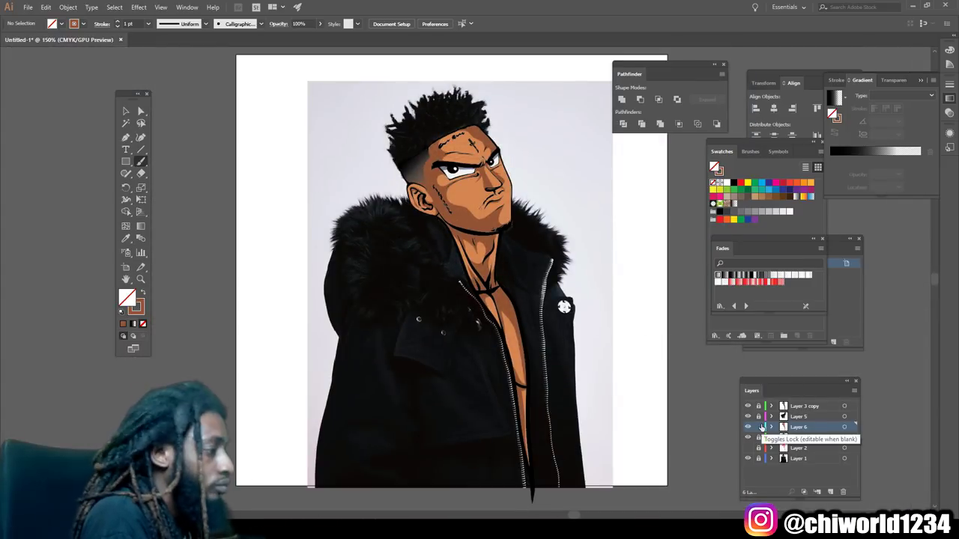
pyautogui.hotkey('ctrl', 'l')
pyautogui.scroll(5, 493, 218)
# - Set the stroke colour to dark brown and zoom around to check the artwork
pyautogui.doubleClick(136, 307)
pyautogui.press('Return')
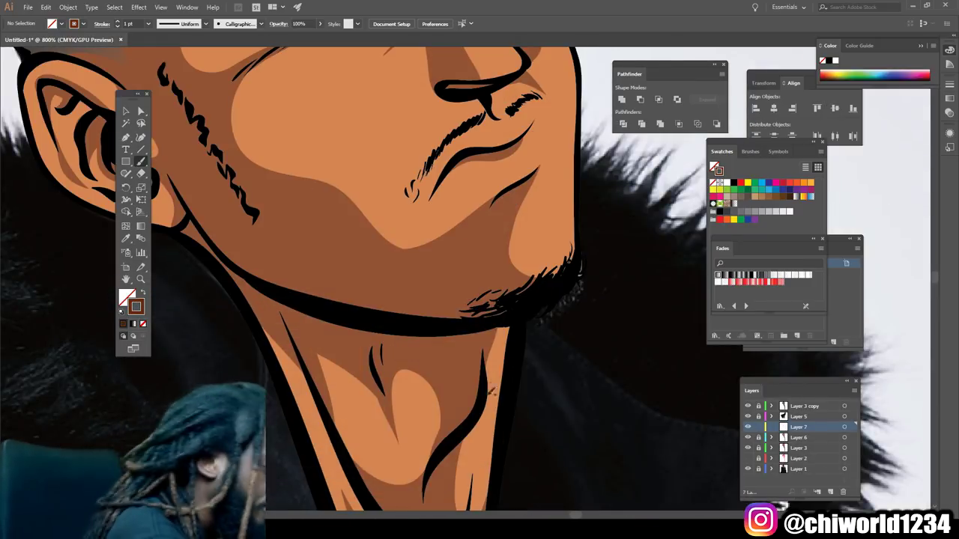
pyautogui.hotkey('ctrl', '0')
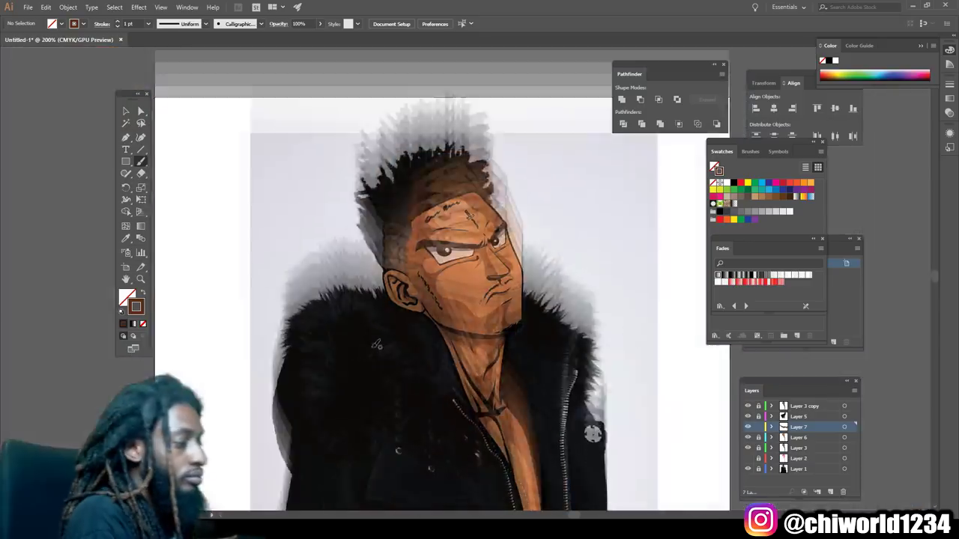
pyautogui.scroll(5, 368, 339)
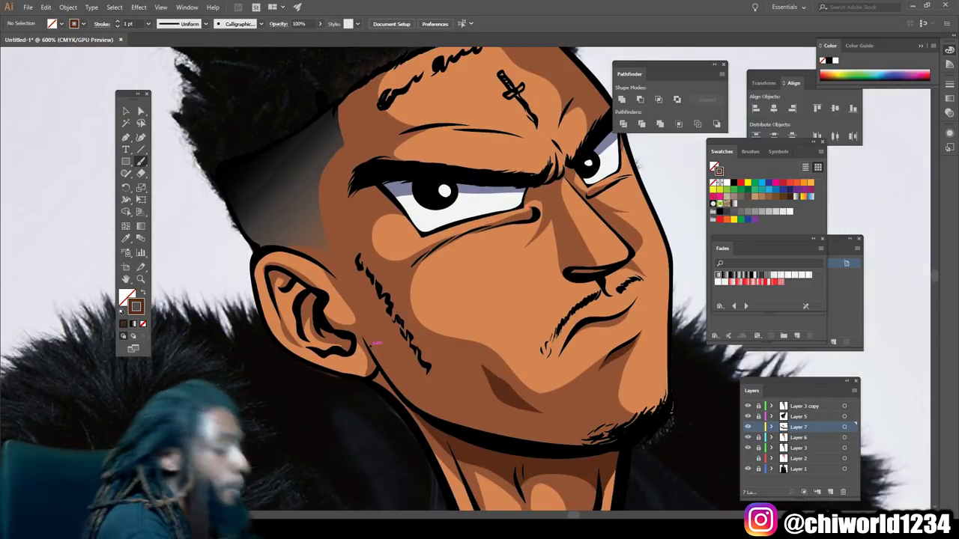
pyautogui.hscroll(-3, 327, 230)
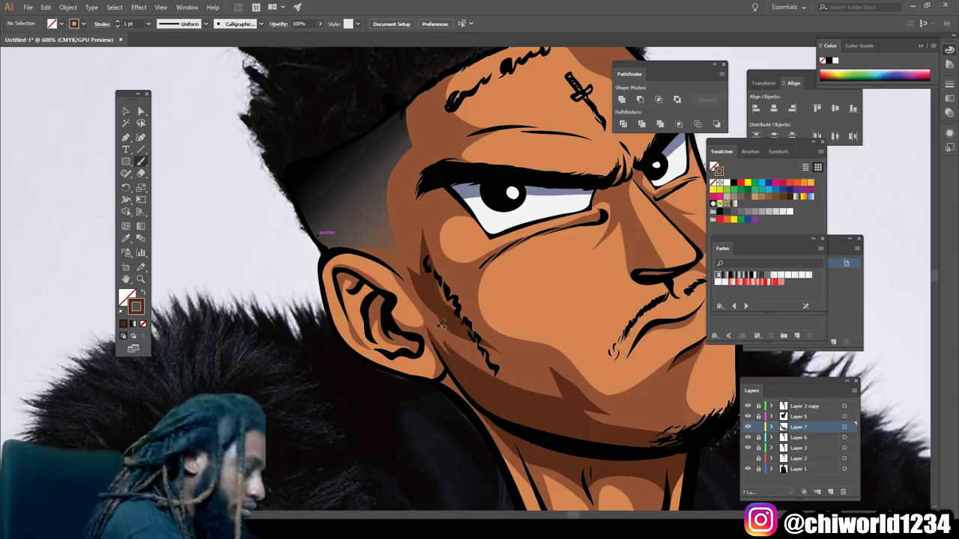
pyautogui.hotkey('ctrl', '0')
pyautogui.scroll(3, 517, 312)
pyautogui.scroll(2, 518, 312)
pyautogui.scroll(2, 517, 313)
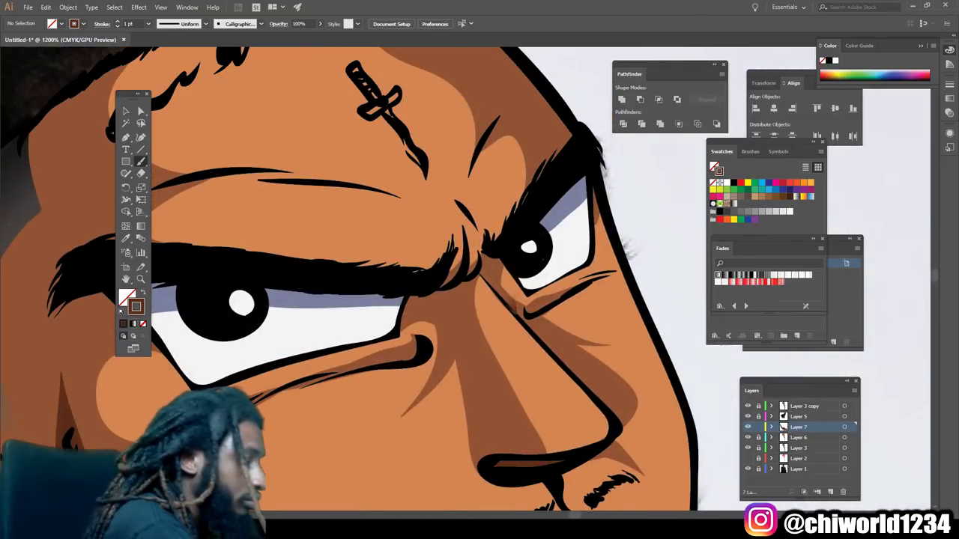
pyautogui.hotkey('ctrl', '0')
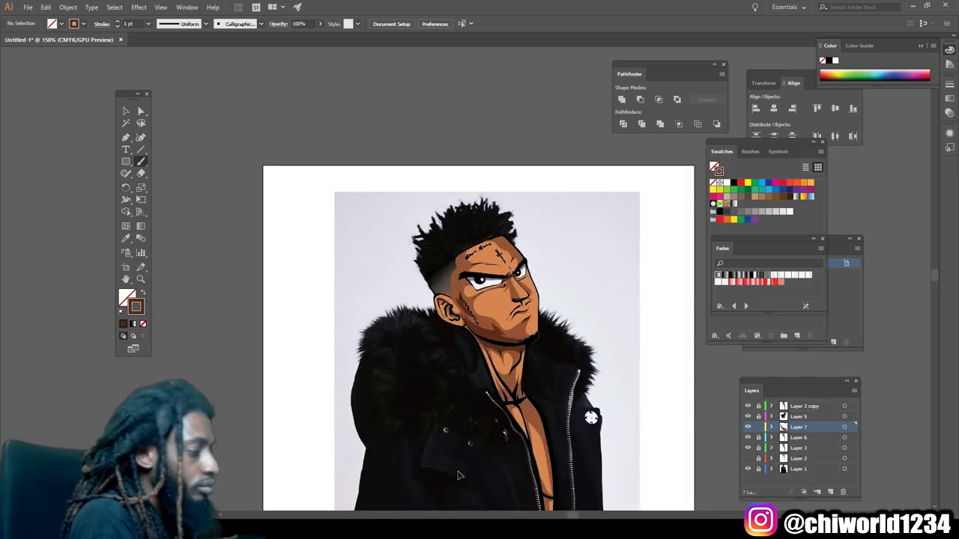
pyautogui.scroll(3, 481, 445)
pyautogui.scroll(2, 482, 445)
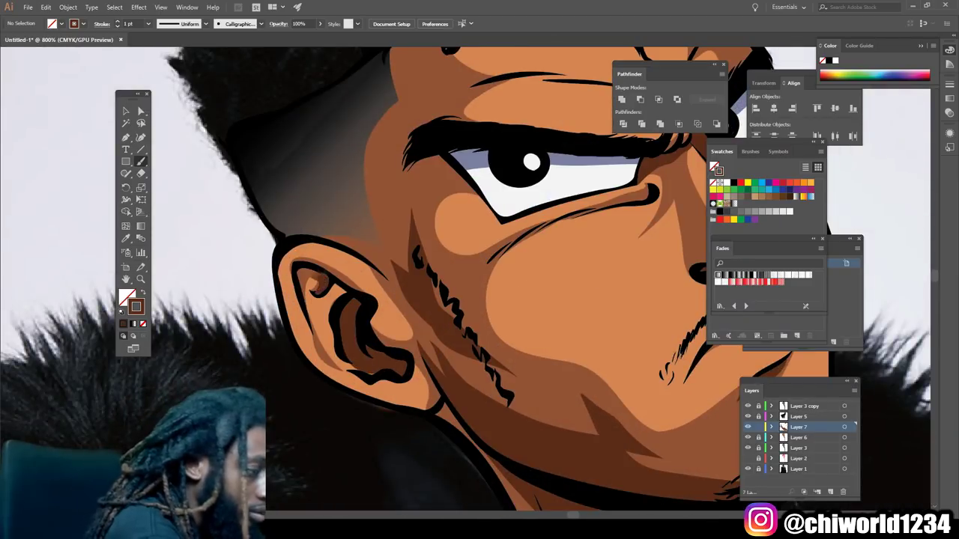
# - Inspect the face and jacket up close, then add a new empty Layer 8
pyautogui.hotkey('ctrl', '0')
pyautogui.scroll(3, 404, 483)
pyautogui.scroll(2, 405, 483)
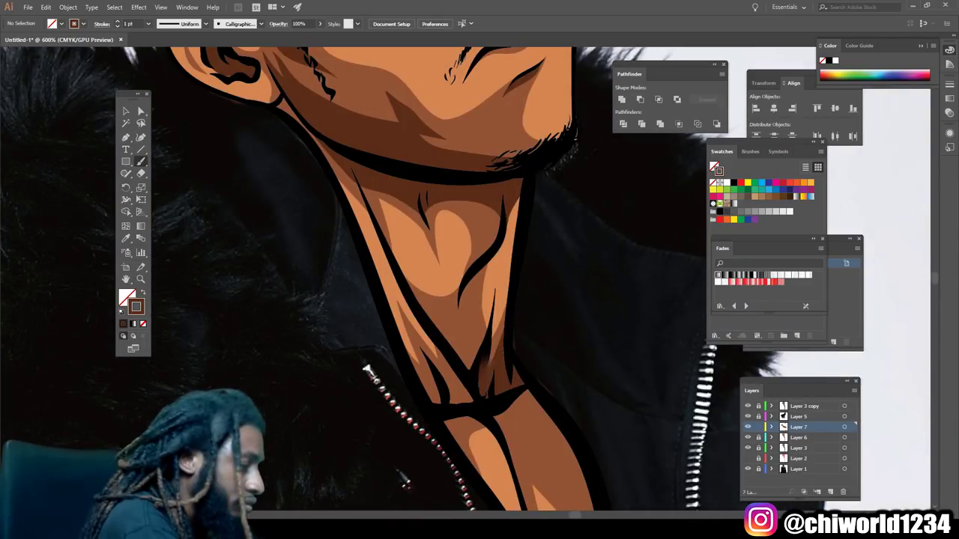
pyautogui.hotkey('ctrl', '0')
pyautogui.scroll(4, 397, 280)
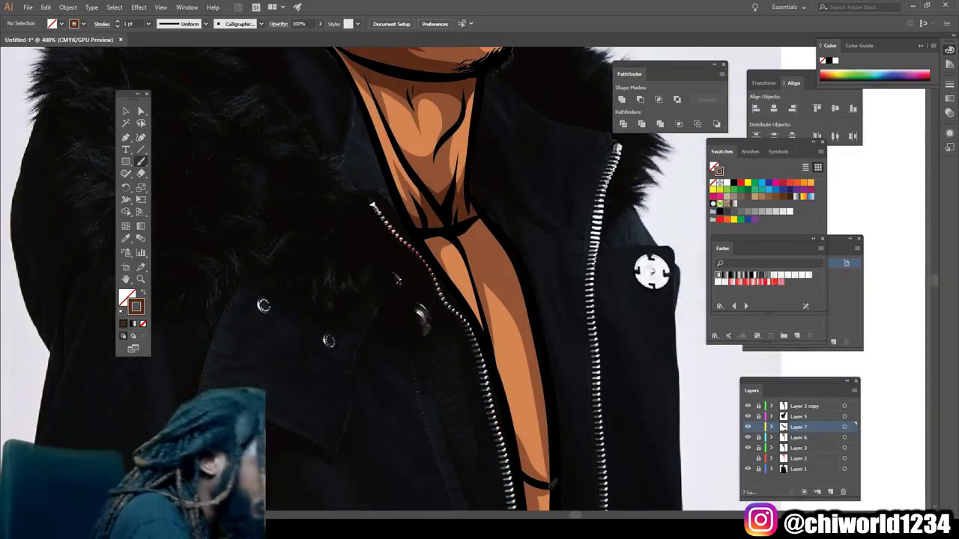
pyautogui.scroll(-3, 539, 375)
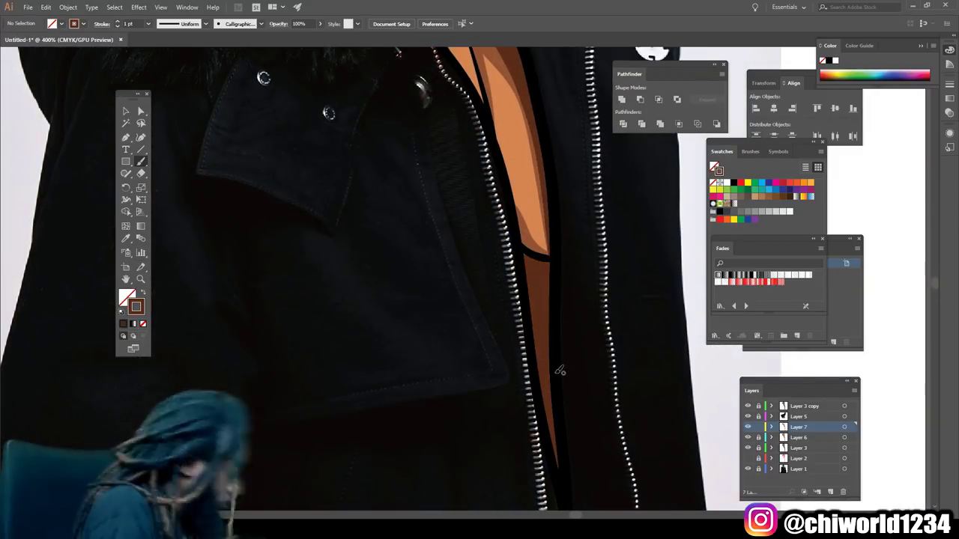
pyautogui.hotkey('ctrl', '0')
pyautogui.scroll(3, 273, 299)
pyautogui.scroll(1, 274, 299)
pyautogui.hotkey('ctrl', 'l')
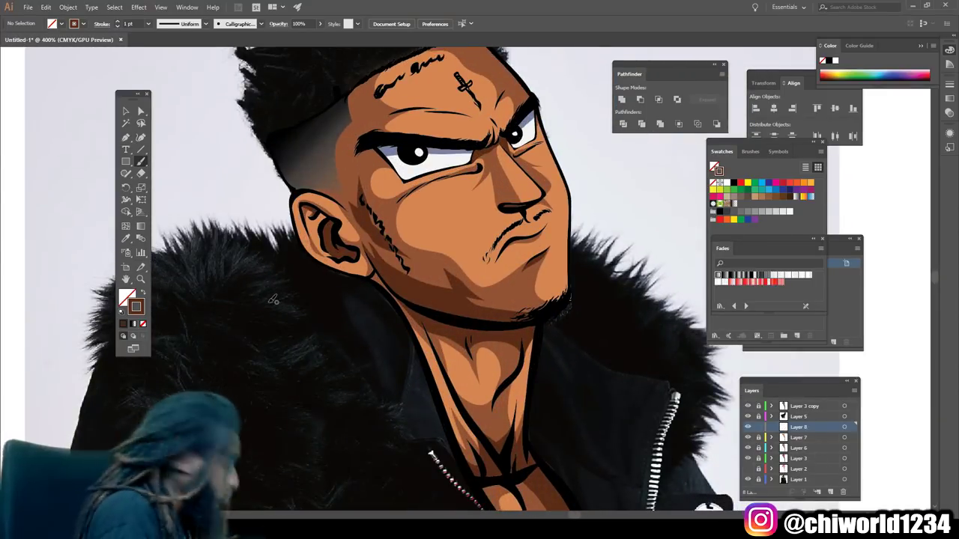
# - Set the fill to orange and swap it to the stroke for painting highlights
pyautogui.scroll(1, 273, 300)
pyautogui.doubleClick(126, 298)
pyautogui.click(456, 343)
pyautogui.scroll(1, 461, 258)
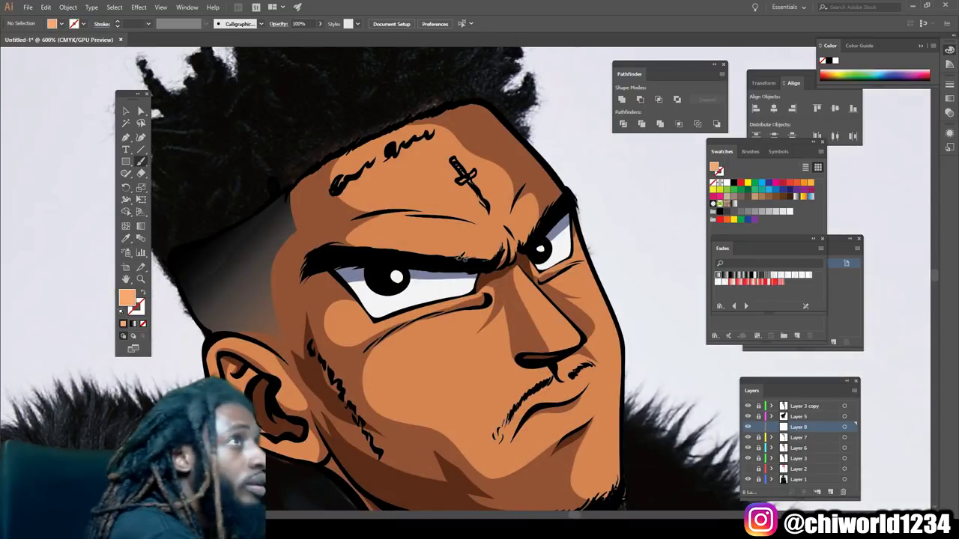
pyautogui.hotkey('shift', 'x')
# - Paint peach highlights on the brow, forehead, right edge of the face and under the eye
pyautogui.moveTo(494, 241); pyautogui.dragTo(352, 238)
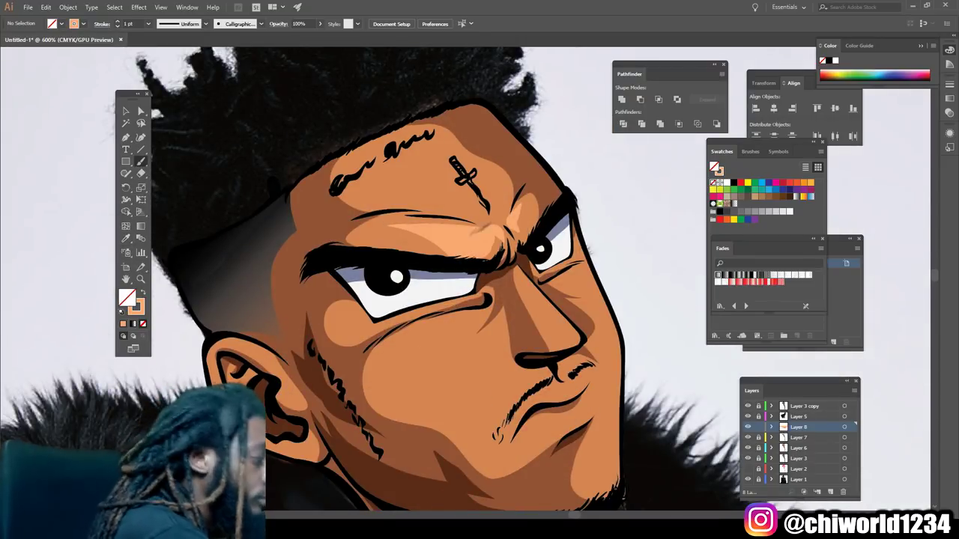
pyautogui.moveTo(500, 224)
pyautogui.mouseDown()
pyautogui.moveTo(455, 178)
pyautogui.moveTo(400, 164)
pyautogui.mouseUp()
pyautogui.moveTo(468, 150); pyautogui.dragTo(350, 163)
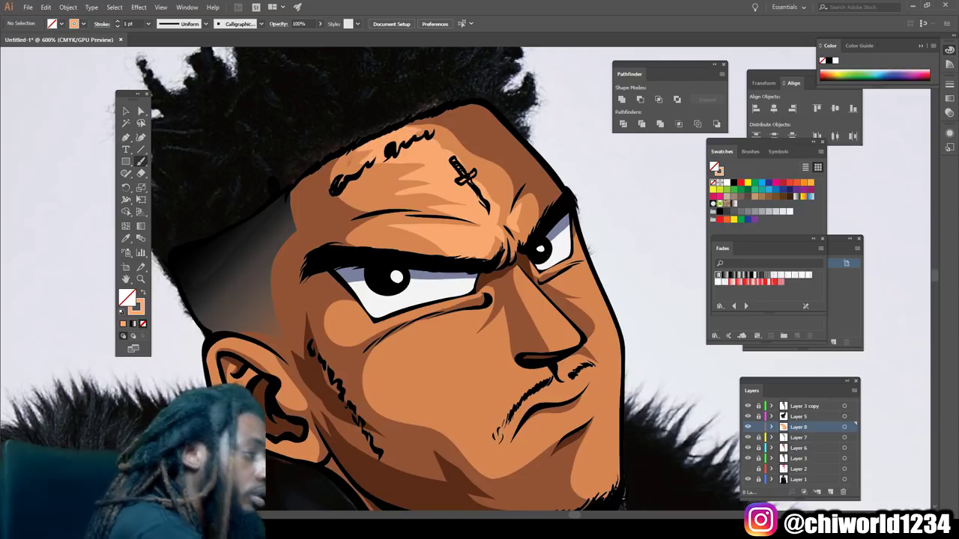
pyautogui.scroll(-1, 650, 376)
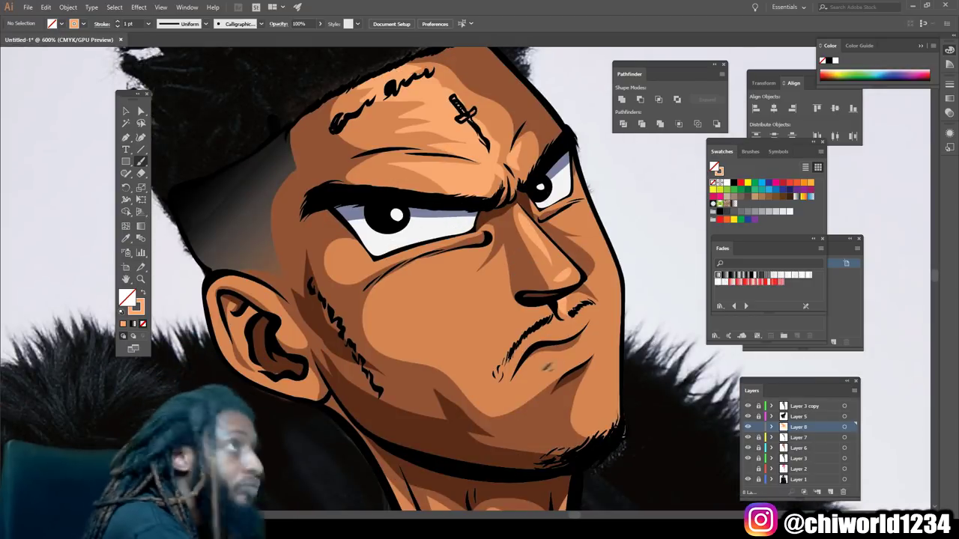
pyautogui.moveTo(618, 425); pyautogui.dragTo(567, 132)
pyautogui.moveTo(520, 338)
pyautogui.mouseDown()
pyautogui.moveTo(381, 303)
pyautogui.moveTo(495, 322)
pyautogui.moveTo(434, 269)
pyautogui.moveTo(397, 314)
pyautogui.mouseUp()
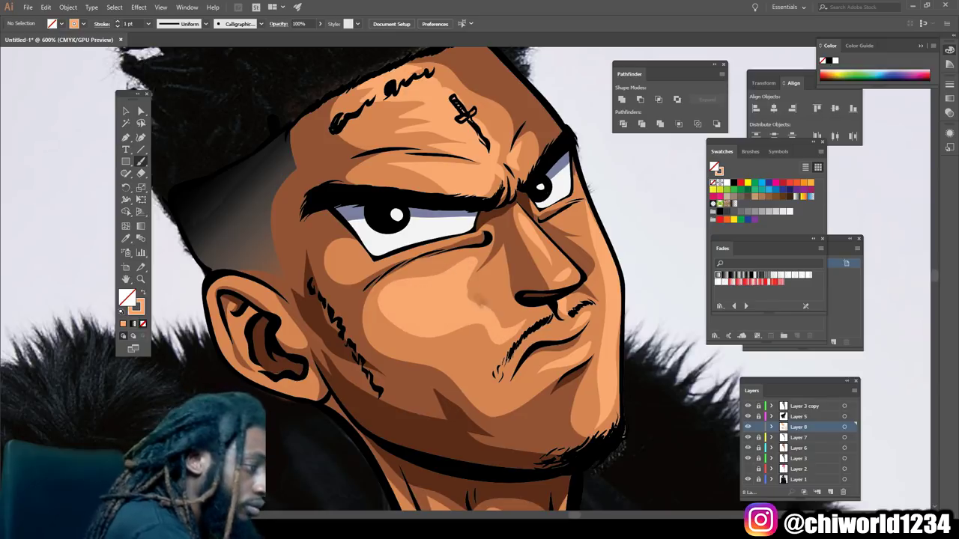
pyautogui.moveTo(459, 258); pyautogui.dragTo(408, 274)
# - Zoom in and out to review the new highlights on the face and figure
pyautogui.hotkey('ctrl', '-')
pyautogui.hotkey('ctrl', '-')
pyautogui.hotkey('ctrl', '-')
pyautogui.hotkey('ctrl', '+')
pyautogui.hotkey('ctrl', '+')
pyautogui.hotkey('ctrl', '+')
pyautogui.scroll(-5, 530, 388)
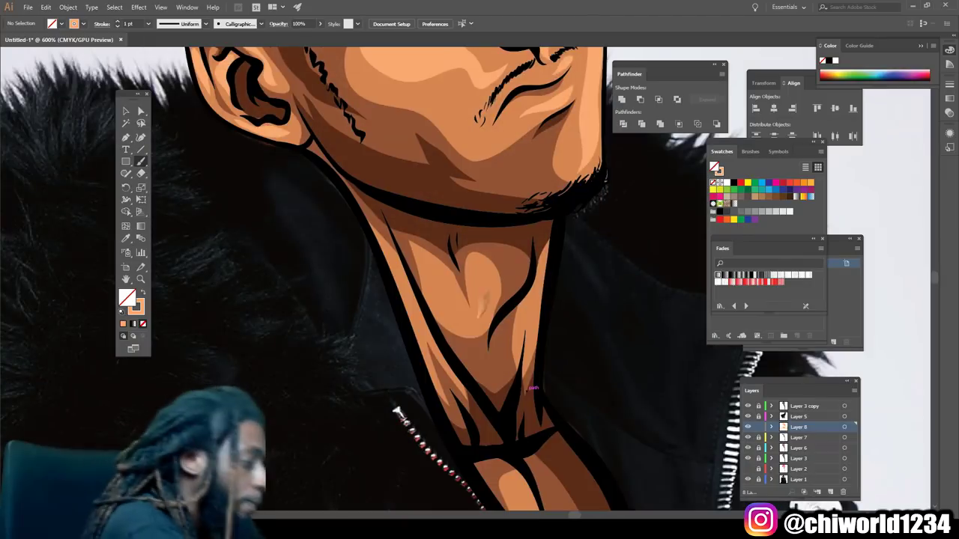
pyautogui.scroll(-5, 530, 388)
pyautogui.hotkey('ctrl', '-')
pyautogui.hotkey('ctrl', '-')
pyautogui.hotkey('ctrl', '-')
pyautogui.hotkey('ctrl', '+')
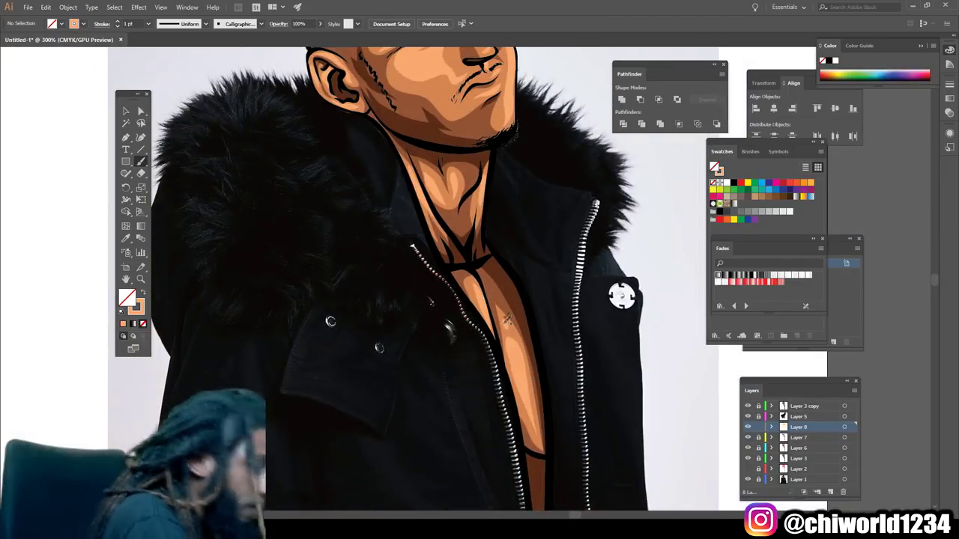
pyautogui.hotkey('ctrl', '-')
pyautogui.hotkey('ctrl', '-')
pyautogui.hotkey('ctrl', '+')
pyautogui.hotkey('ctrl', '+')
pyautogui.hotkey('ctrl', '-')
pyautogui.hotkey('ctrl', '-')
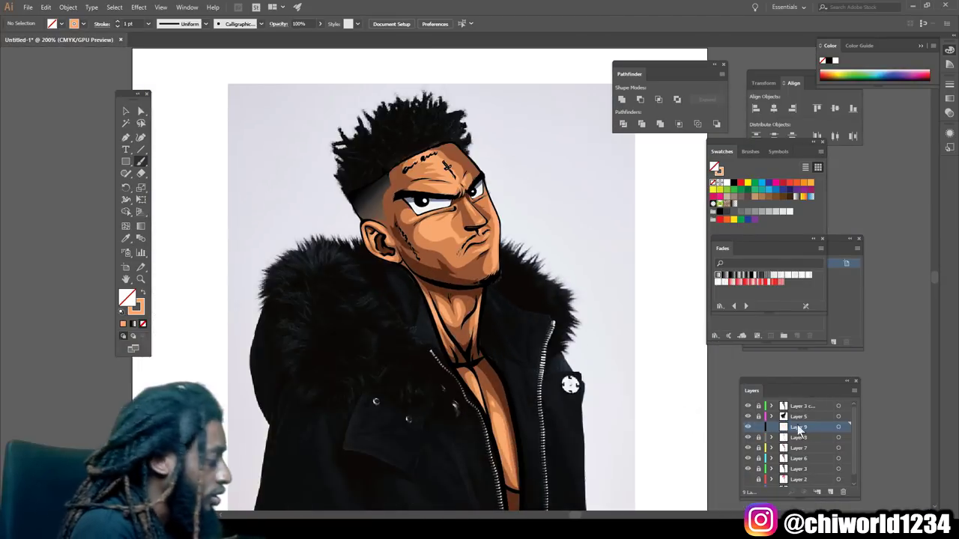
# - On a new layer with default black stroke, paint thin tattoo strokes over the neck
pyautogui.click(829, 492)
pyautogui.hotkey('ctrl', '+')
pyautogui.hotkey('ctrl', '+')
pyautogui.press('d')
pyautogui.moveTo(420, 231); pyautogui.dragTo(453, 240)
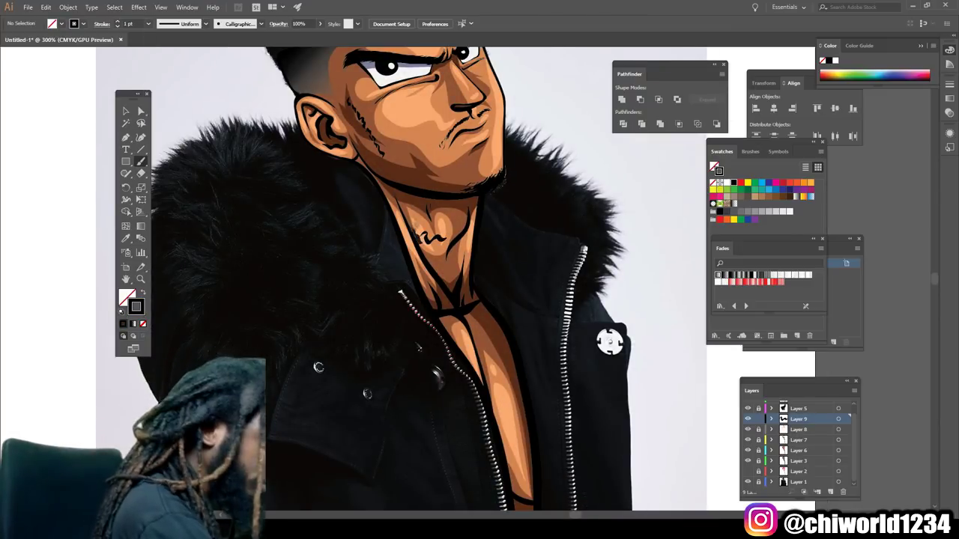
pyautogui.hotkey('ctrl', '+')
pyautogui.hotkey('ctrl', '+')
pyautogui.moveTo(509, 353); pyautogui.dragTo(501, 391)
pyautogui.moveTo(496, 315)
pyautogui.mouseDown()
pyautogui.moveTo(483, 367)
pyautogui.moveTo(450, 352)
pyautogui.mouseUp()
pyautogui.moveTo(528, 269); pyautogui.dragTo(487, 307)
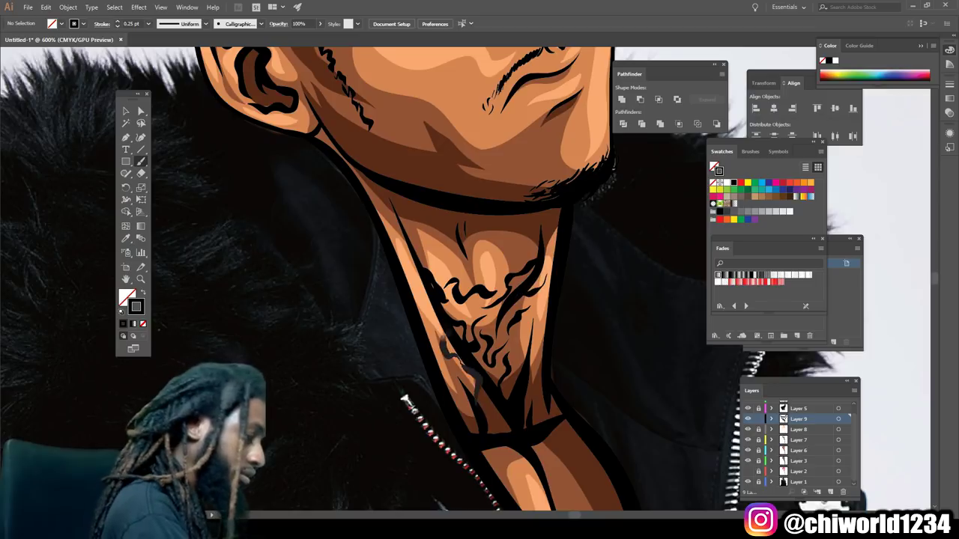
# - Paint more tattoo strokes down the chest, then add a new top layer
pyautogui.hotkey('ctrl', '-')
pyautogui.hotkey('ctrl', '-')
pyautogui.hotkey('ctrl', '-')
pyautogui.hotkey('ctrl', '+')
pyautogui.hotkey('ctrl', '+')
pyautogui.hotkey('ctrl', '+')
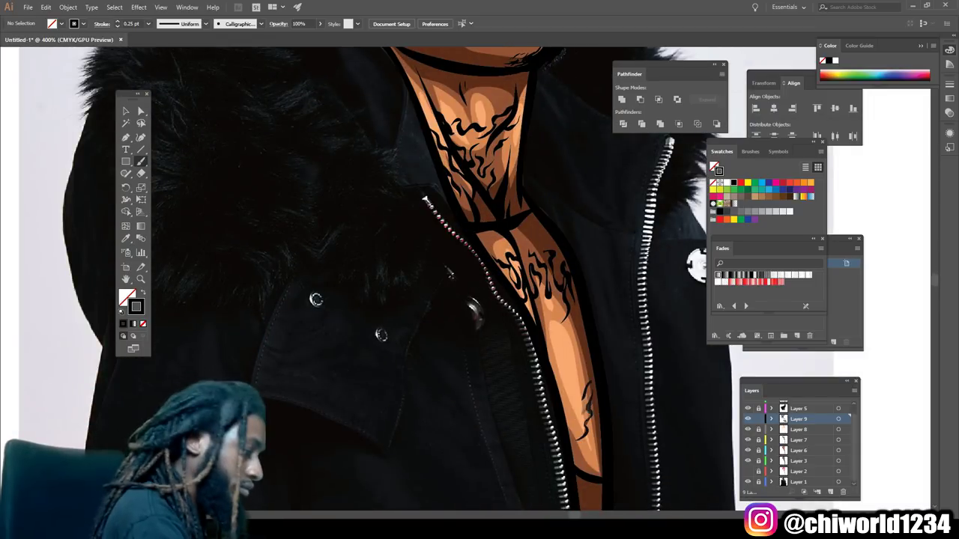
pyautogui.moveTo(577, 341); pyautogui.dragTo(558, 415)
pyautogui.moveTo(573, 320); pyautogui.dragTo(551, 382)
pyautogui.moveTo(562, 318); pyautogui.dragTo(547, 346)
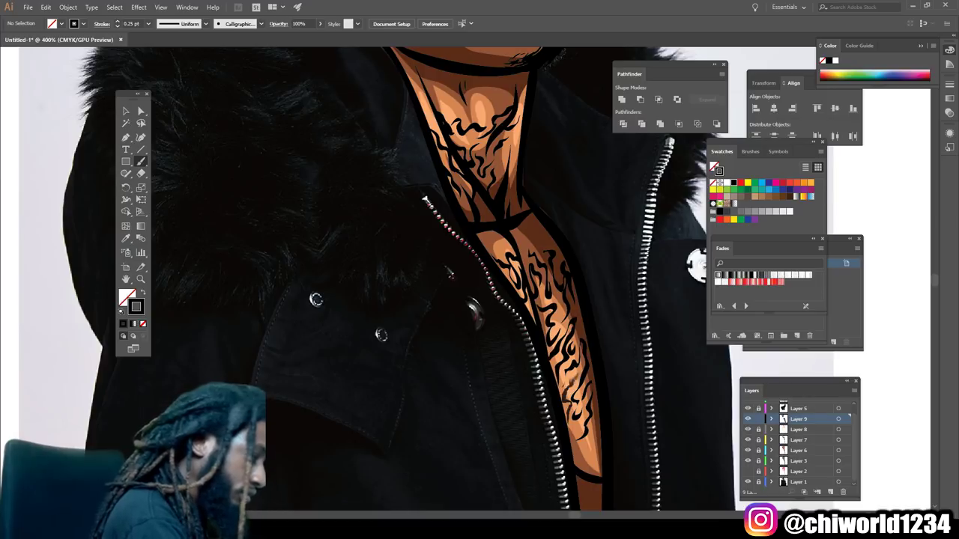
pyautogui.hotkey('ctrl', '-')
pyautogui.hotkey('ctrl', '-')
pyautogui.hotkey('ctrl', '-')
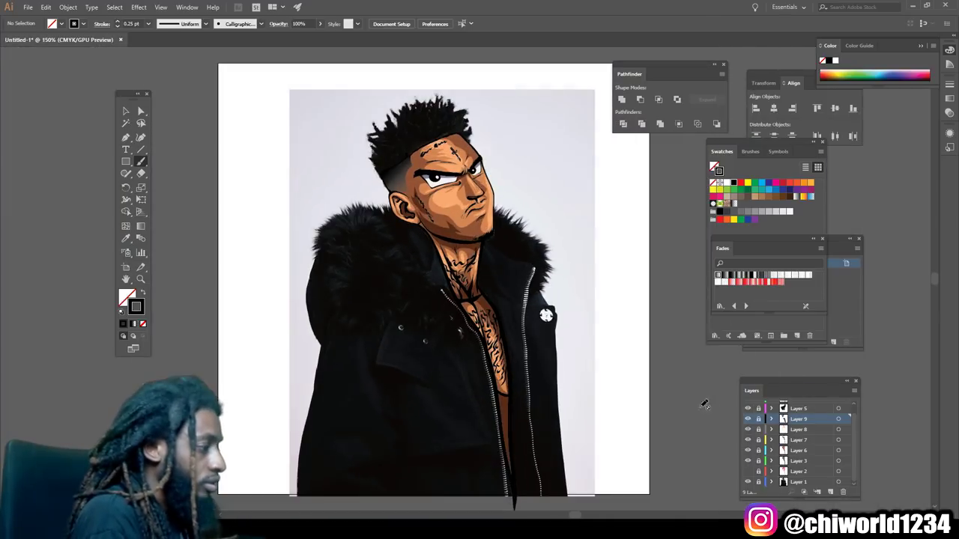
pyautogui.click(829, 493)
pyautogui.hotkey('ctrl', '+')
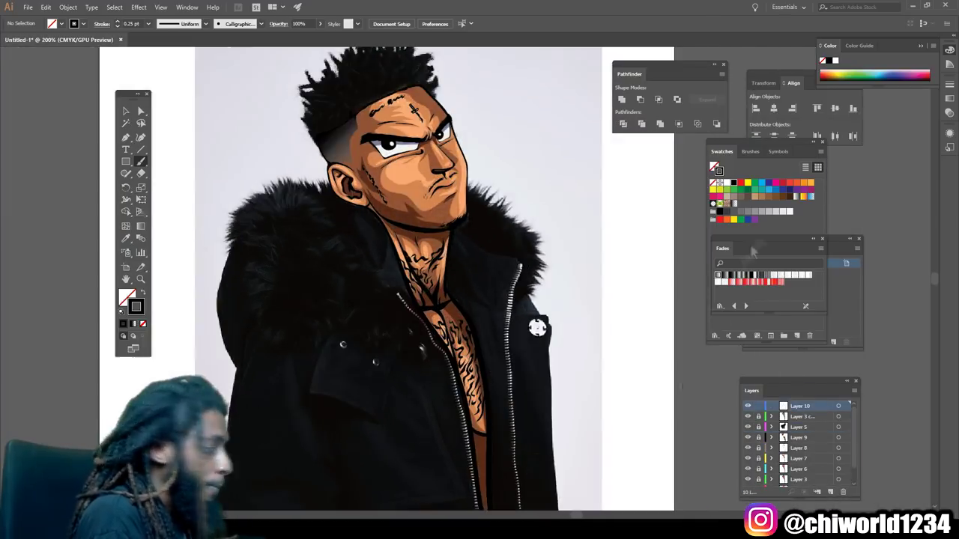
# - Draw a white lightning bolt across the jacket and add a Gaussian-blurred glow layer beneath it
pyautogui.moveTo(442, 446); pyautogui.dragTo(301, 361)
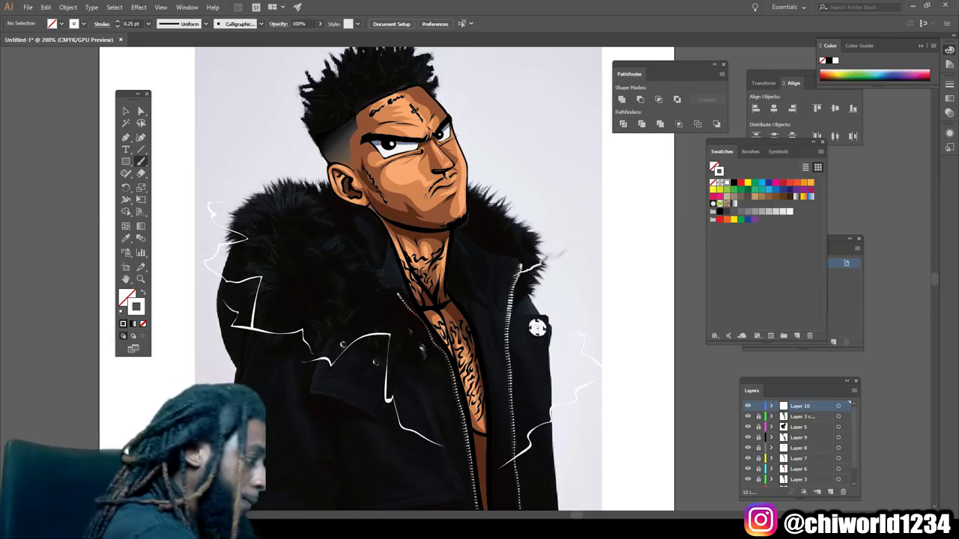
pyautogui.hotkey('ctrl', 'l')
pyautogui.click(740, 182)
pyautogui.click(139, 7)
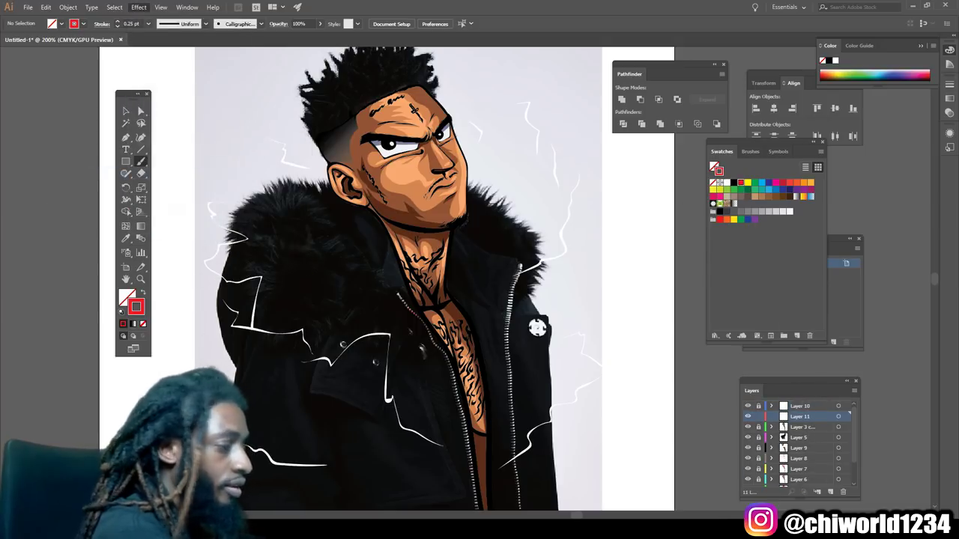
# - Paint red glow along the lower-right, centre, lower-left and left-shoulder lightning bolts
pyautogui.moveTo(514, 459); pyautogui.dragTo(599, 368)
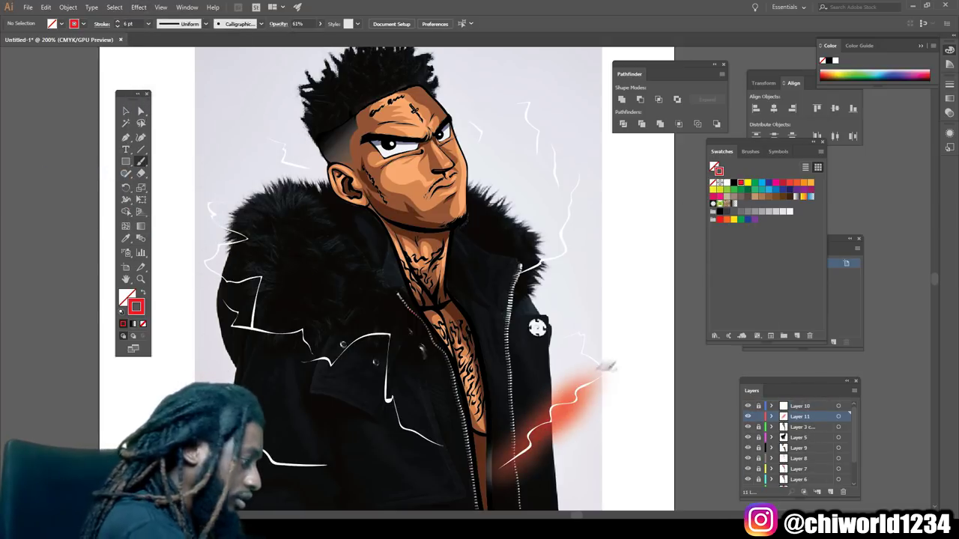
pyautogui.moveTo(443, 450); pyautogui.dragTo(397, 419)
pyautogui.moveTo(389, 360); pyautogui.dragTo(300, 337)
pyautogui.moveTo(322, 468); pyautogui.dragTo(270, 449)
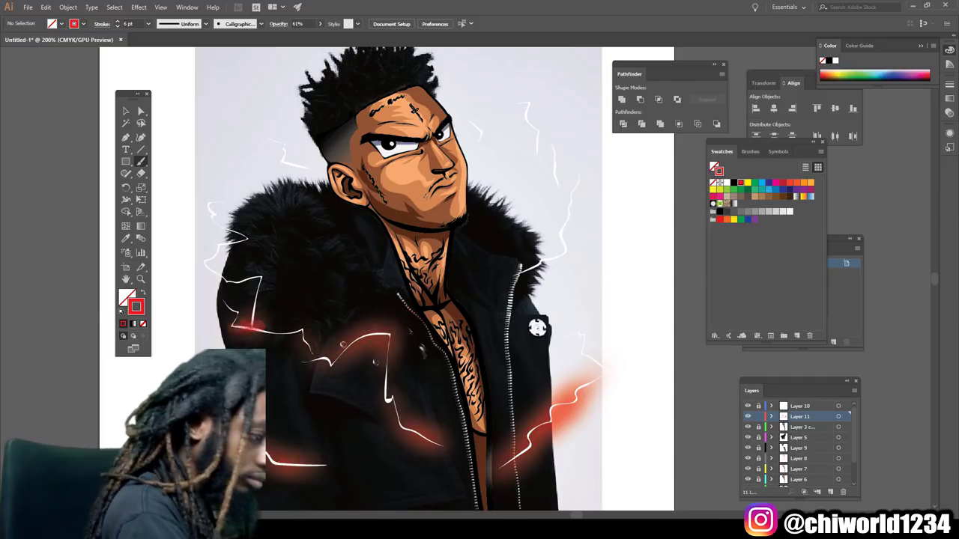
pyautogui.moveTo(255, 333); pyautogui.dragTo(224, 225)
pyautogui.moveTo(270, 139); pyautogui.dragTo(307, 165)
# - Add red glow near the head, along the upper-right bolts and remaining jacket lightning
pyautogui.moveTo(472, 116); pyautogui.dragTo(483, 138)
pyautogui.moveTo(528, 105)
pyautogui.mouseDown()
pyautogui.moveTo(541, 154)
pyautogui.moveTo(535, 274)
pyautogui.mouseUp()
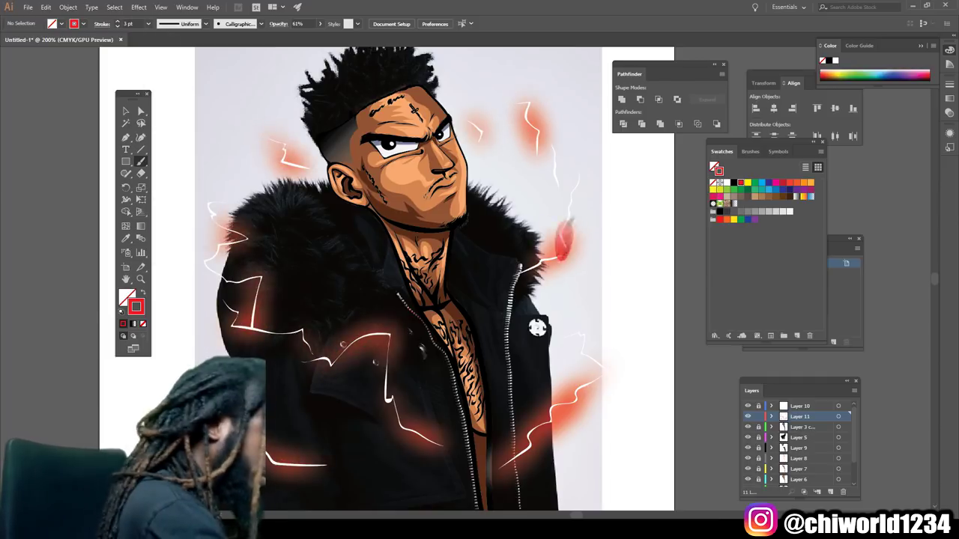
pyautogui.moveTo(562, 142); pyautogui.dragTo(569, 225)
pyautogui.moveTo(573, 330); pyautogui.dragTo(603, 371)
pyautogui.moveTo(390, 337); pyautogui.dragTo(333, 359)
pyautogui.moveTo(224, 397); pyautogui.dragTo(205, 438)
pyautogui.moveTo(322, 460); pyautogui.dragTo(224, 446)
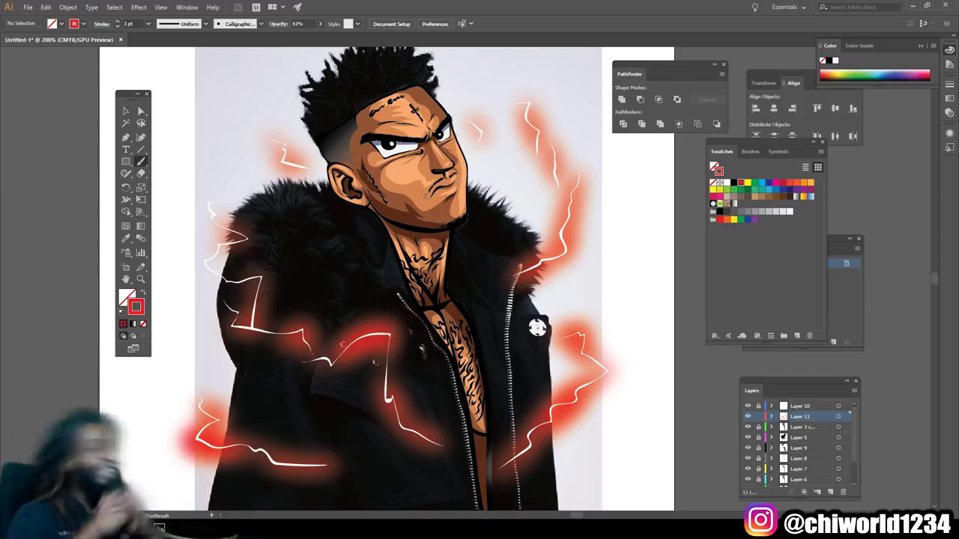